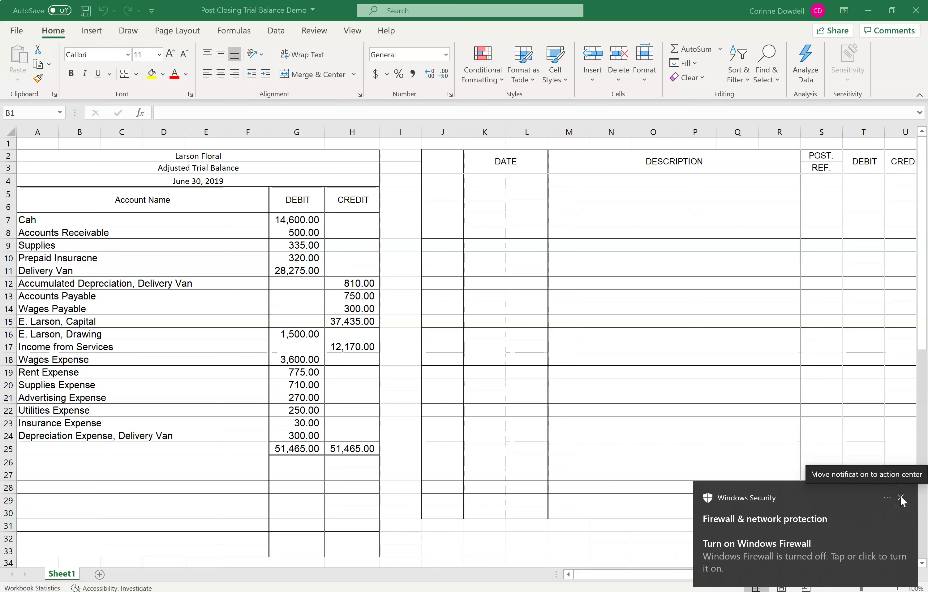
Close the Windows Security firewall notification covering the trial balance sheet.
click(901, 494)
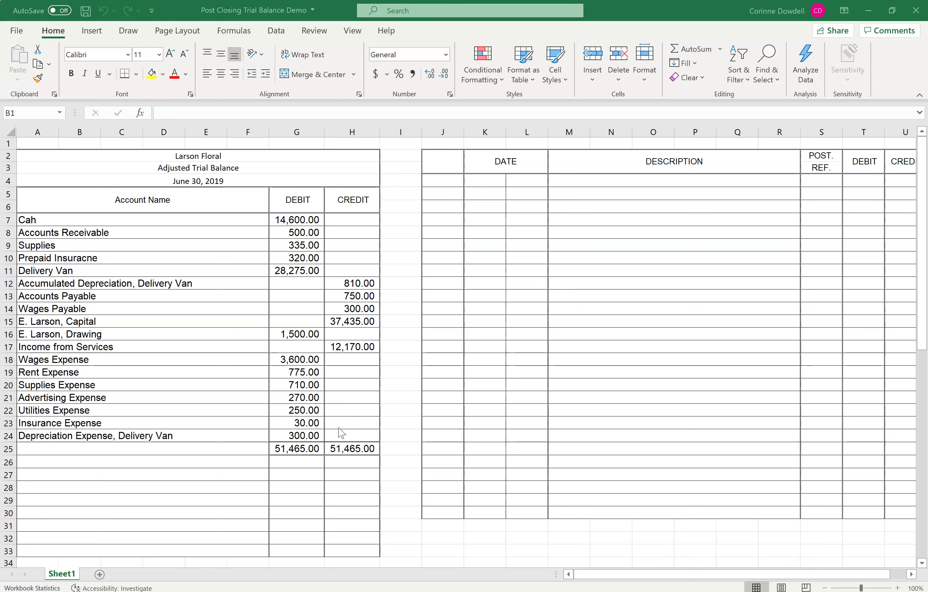
Date the first closing entry June 30 in K4:L4.
double_click(486, 184)
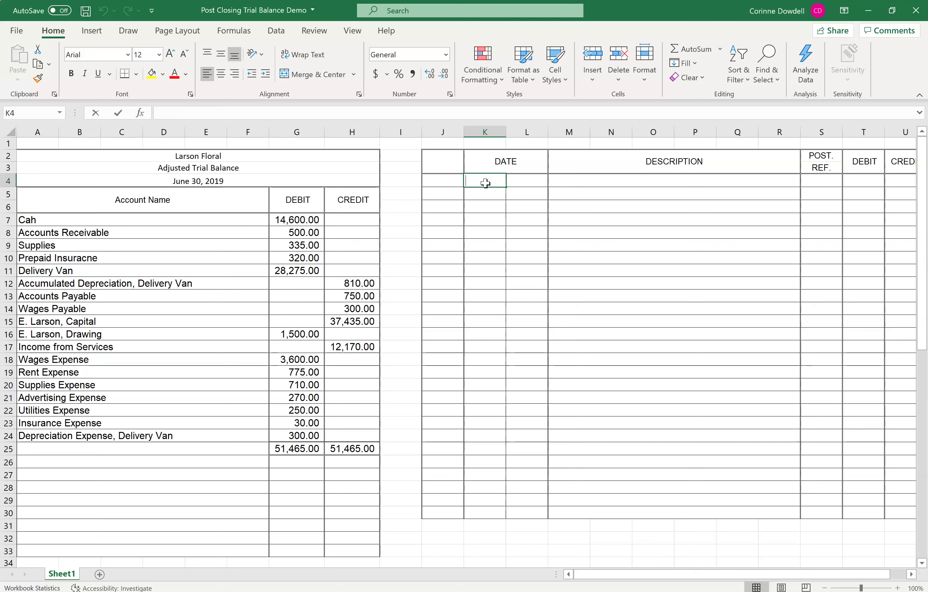
text(June30)
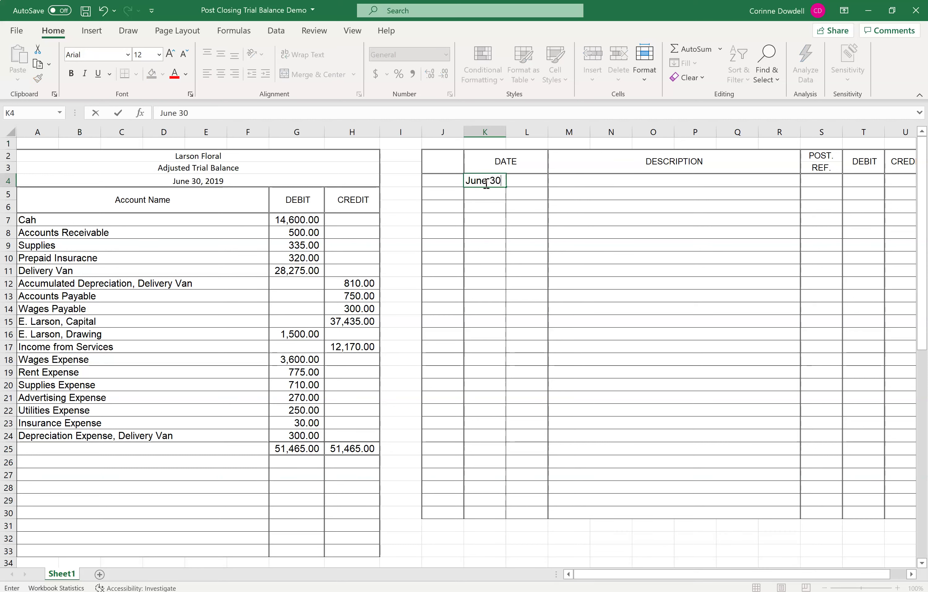
key(BackSpace)
key(BackSpace)
key(Tab)
text(30)
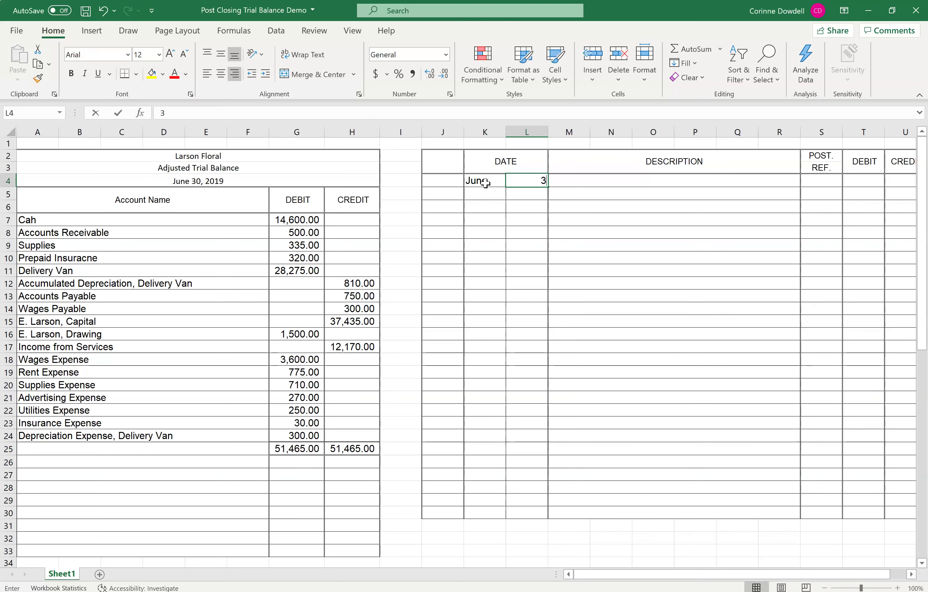
key(Tab)
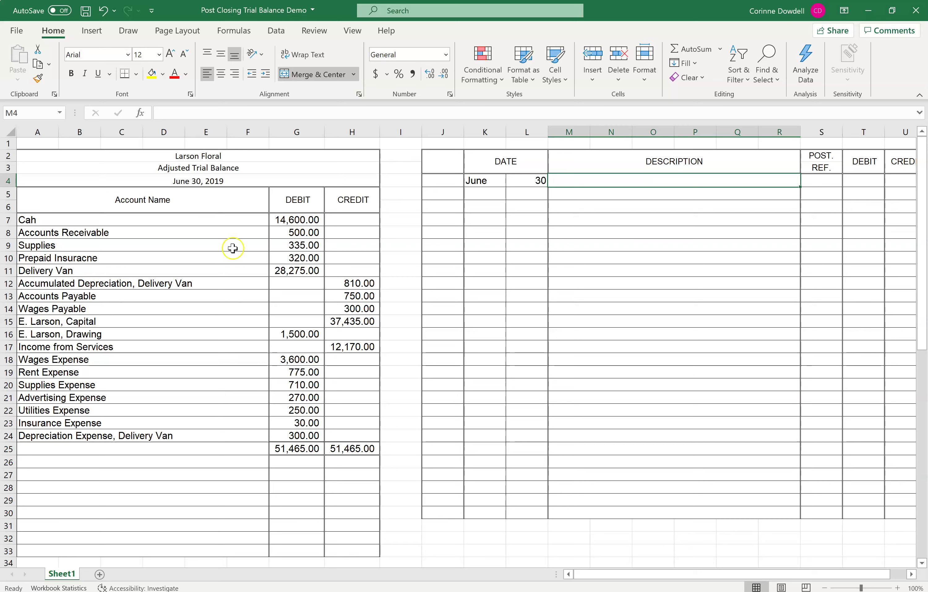
Debit Income from Services 12,170.00 on the first journal line.
click(353, 347)
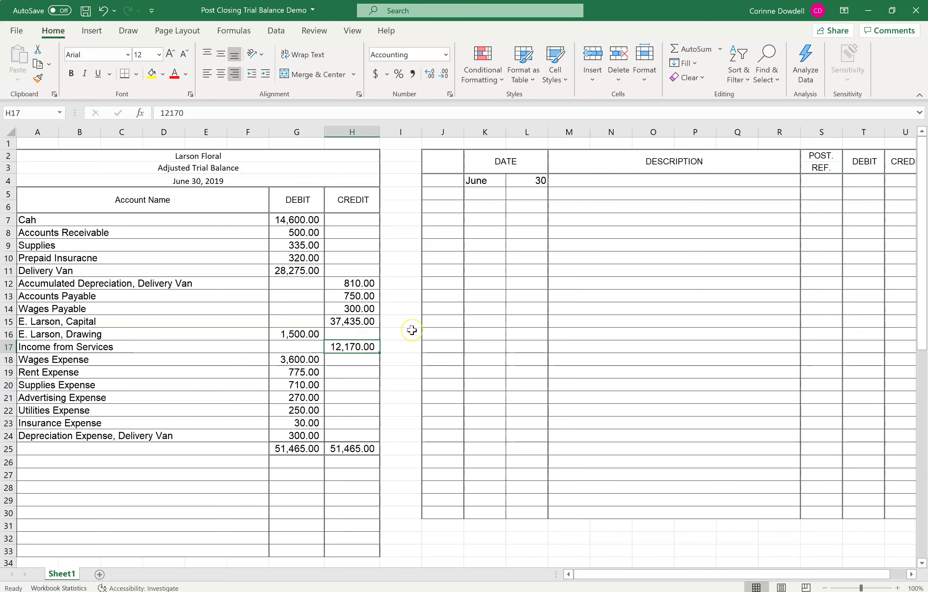
click(579, 181)
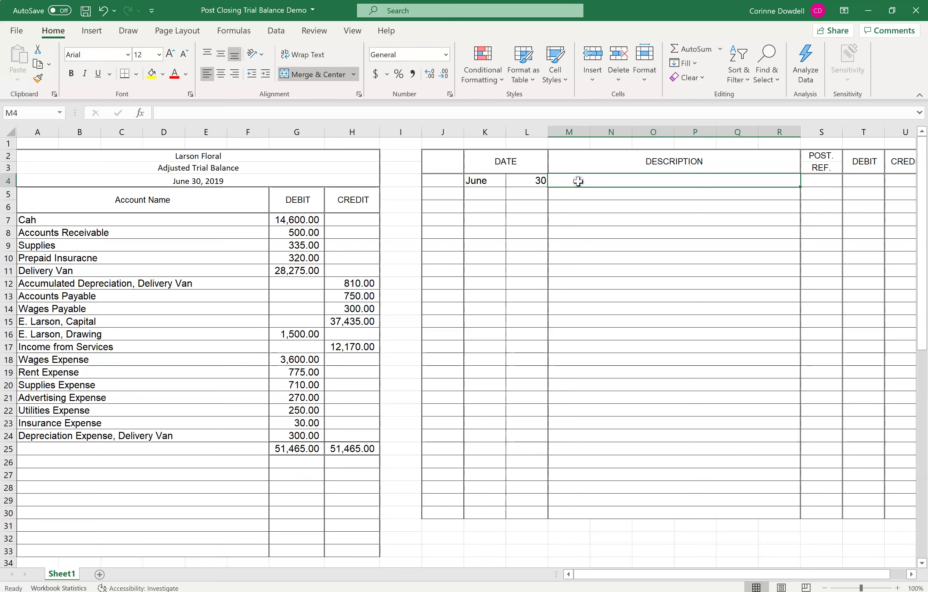
text(Income for)
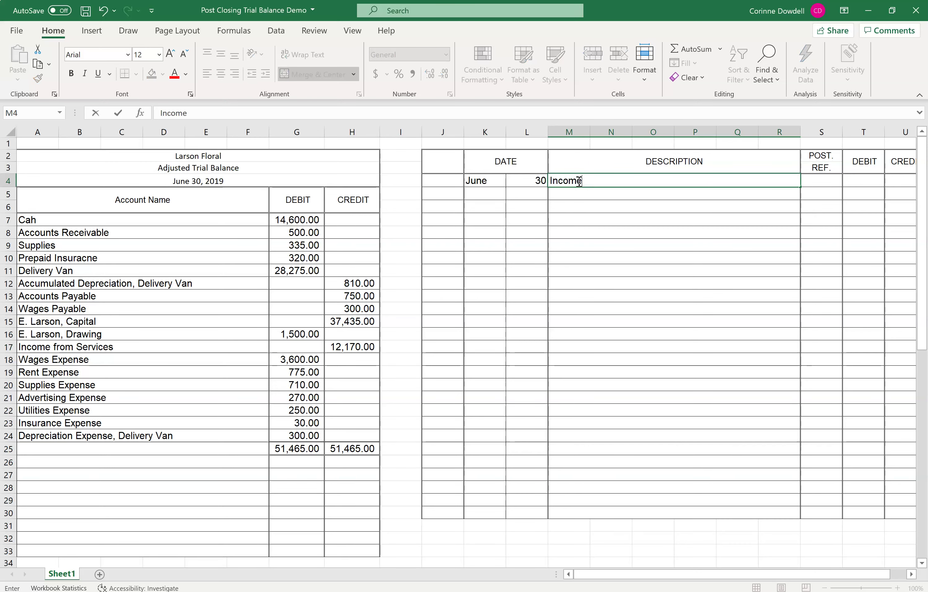
key(BackSpace)
key(BackSpace)
key(BackSpace)
text(rom S)
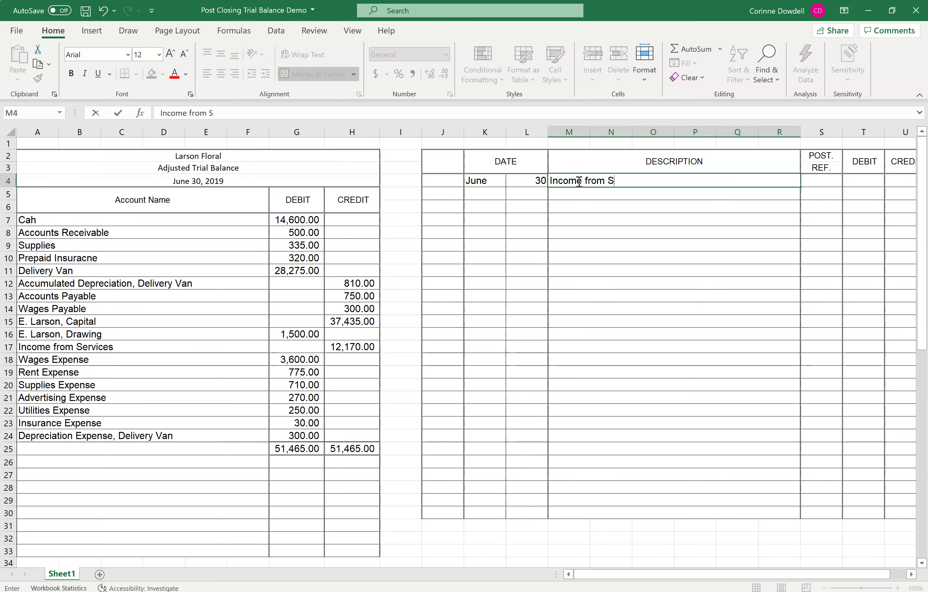
text(ervices)
key(Tab)
key(Tab)
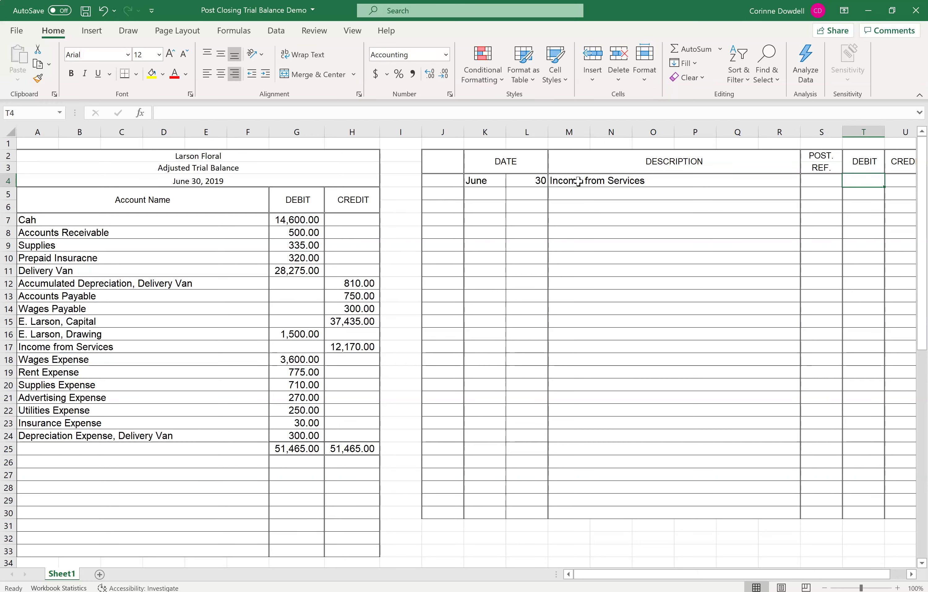
text(12,179)
key(BackSpace)
text(0)
key(Return)
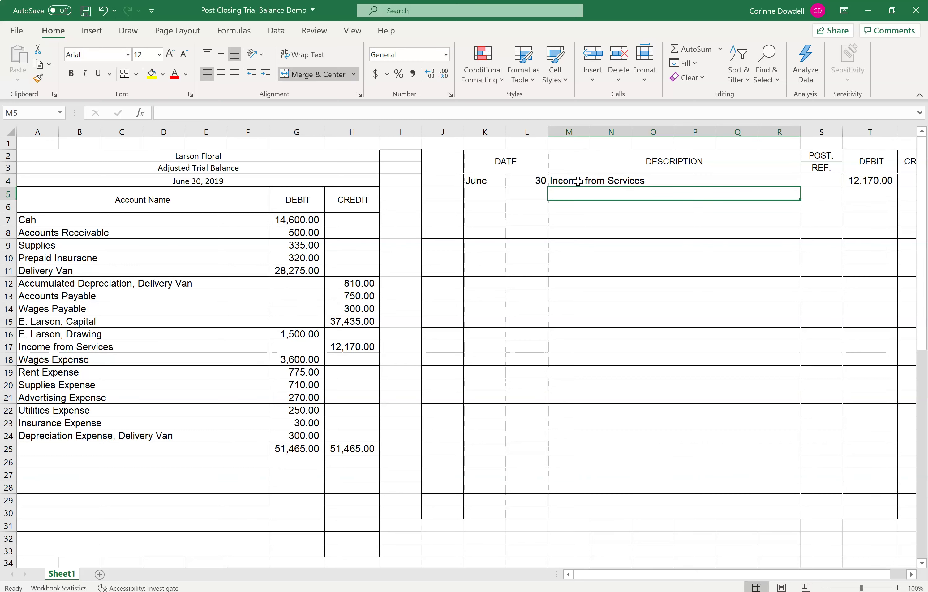
Credit E. Larson Capital 12,170.00 and date the second entry the 30th.
text(E. Larson Capital)
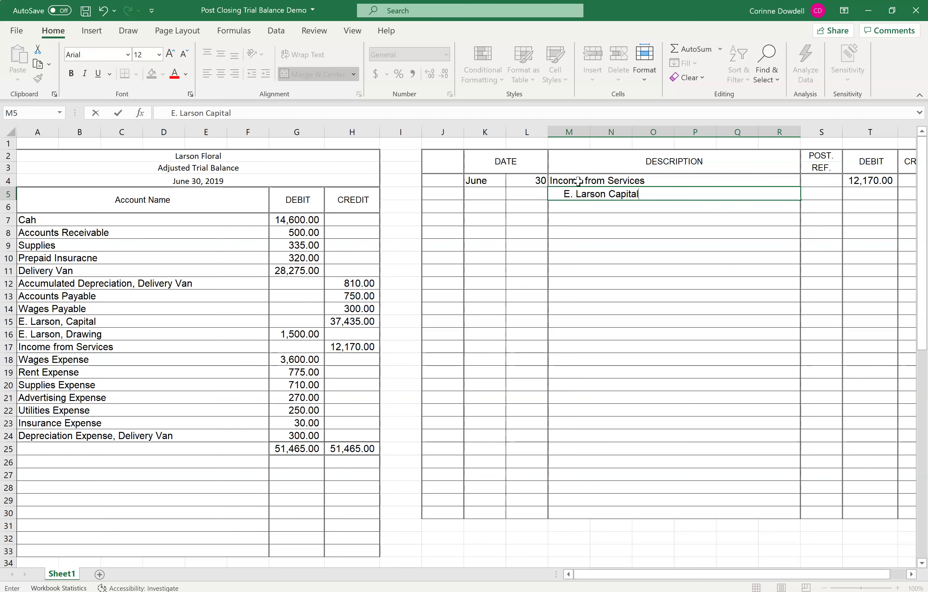
key(Tab)
key(Tab)
key(Tab)
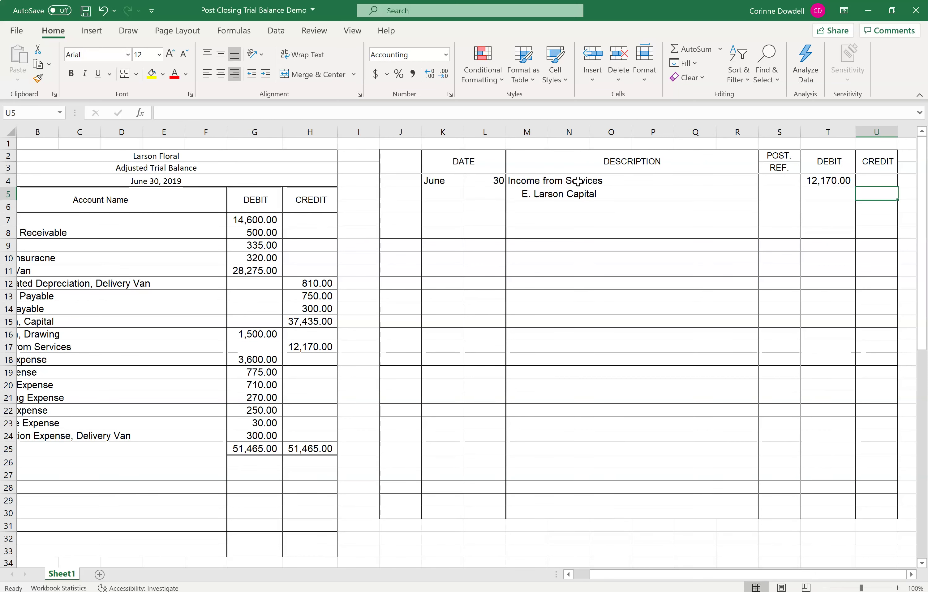
text(12,170)
key(Return)
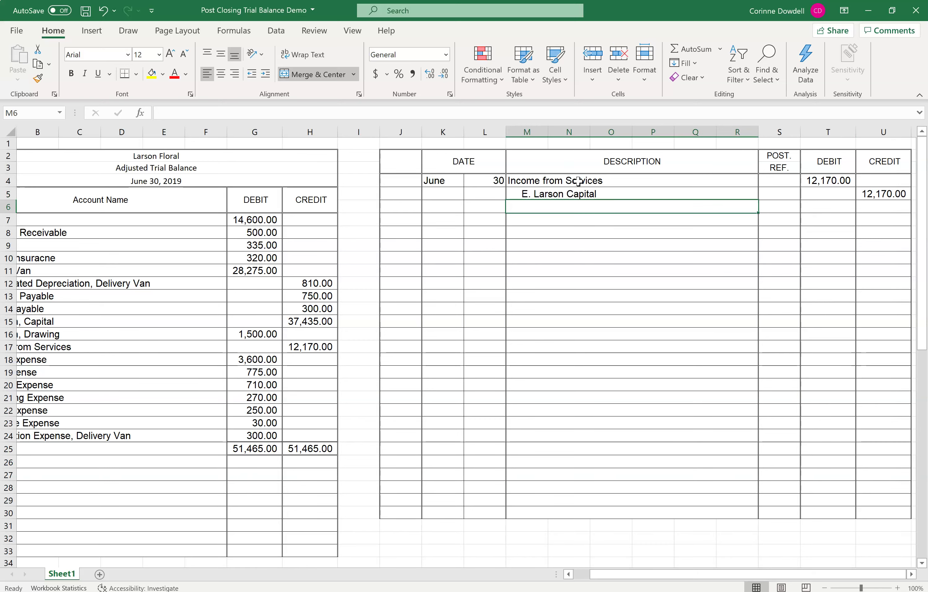
key(Down)
key(Left)
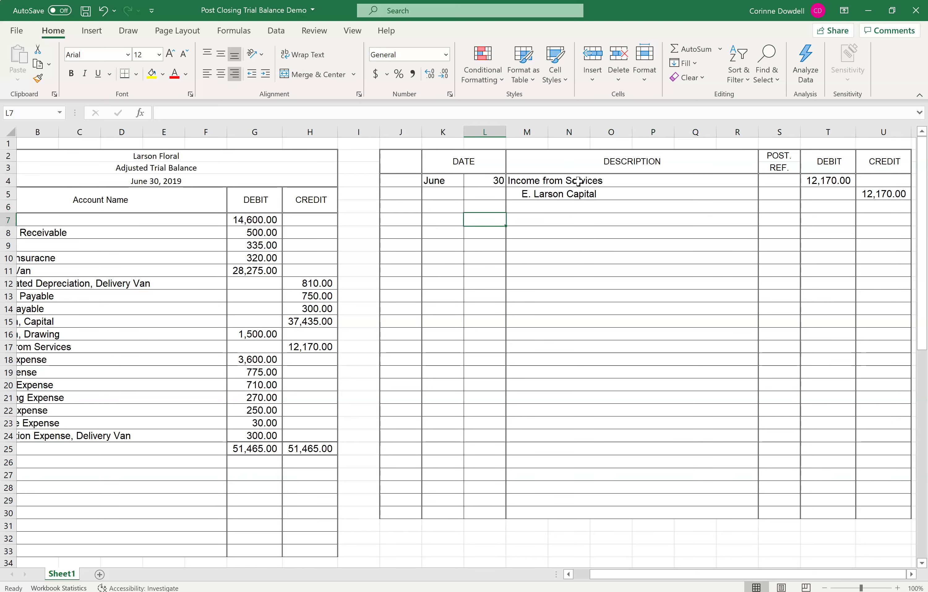
text(30)
key(Tab)
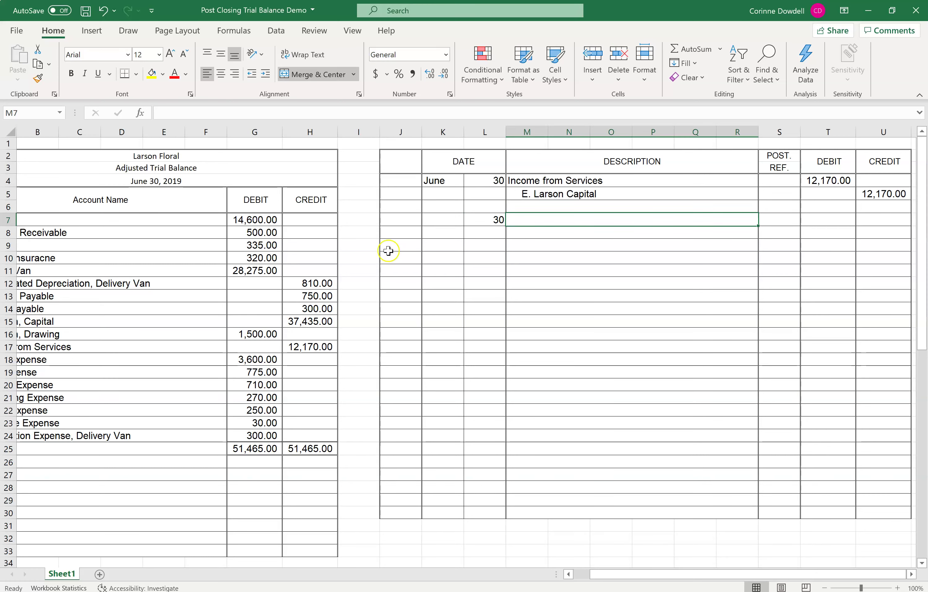
Enter E. Larson Capital as the second closing entry's debit account.
click(825, 587)
click(825, 586)
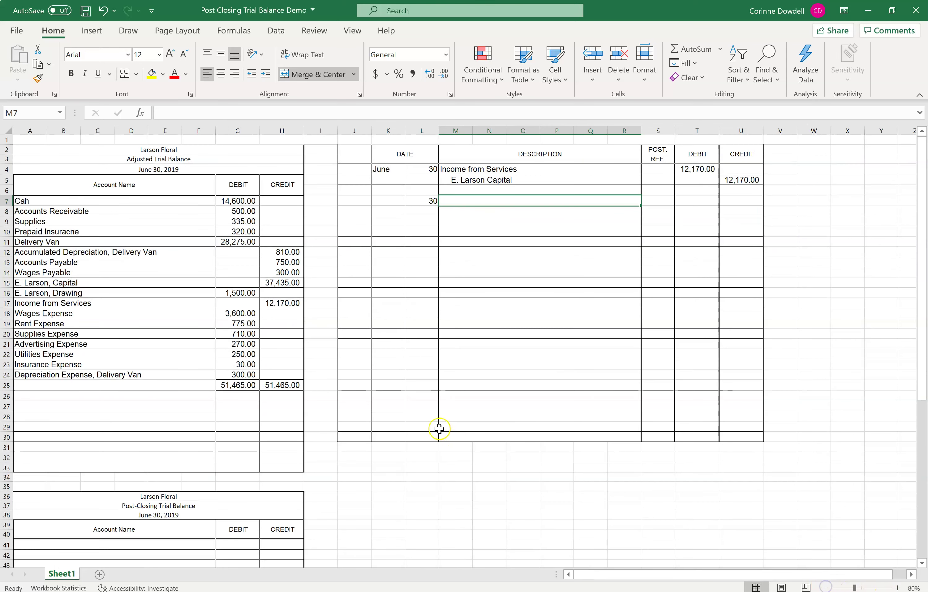
drag(240, 315, 240, 375)
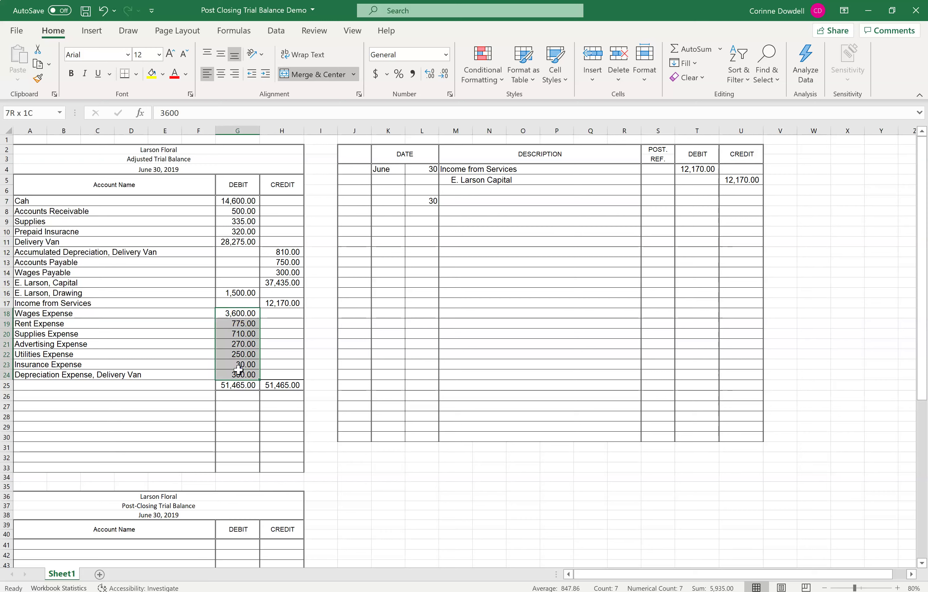
click(453, 201)
text(E. Larson Cpa)
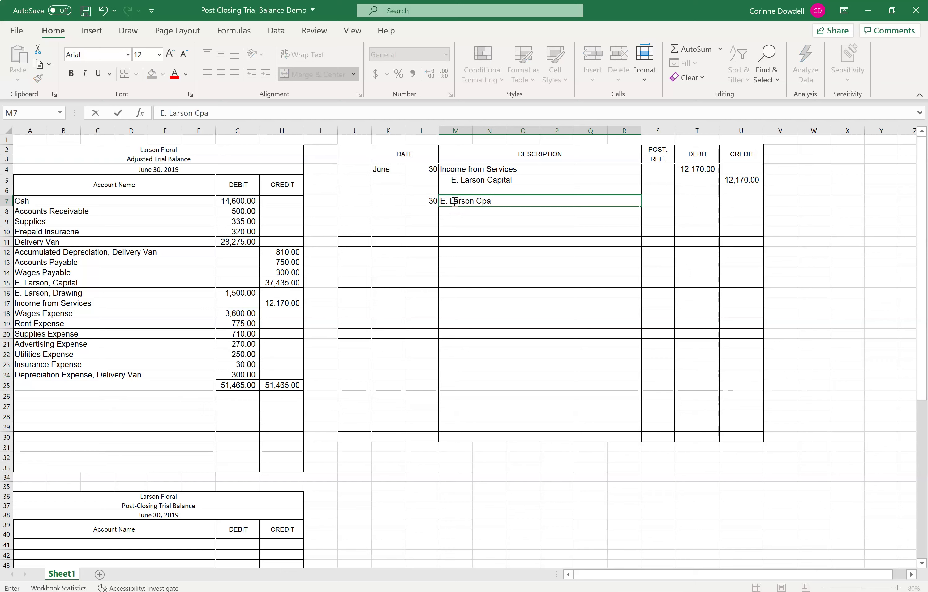
key(BackSpace)
text(apita)
text(l)
key(Return)
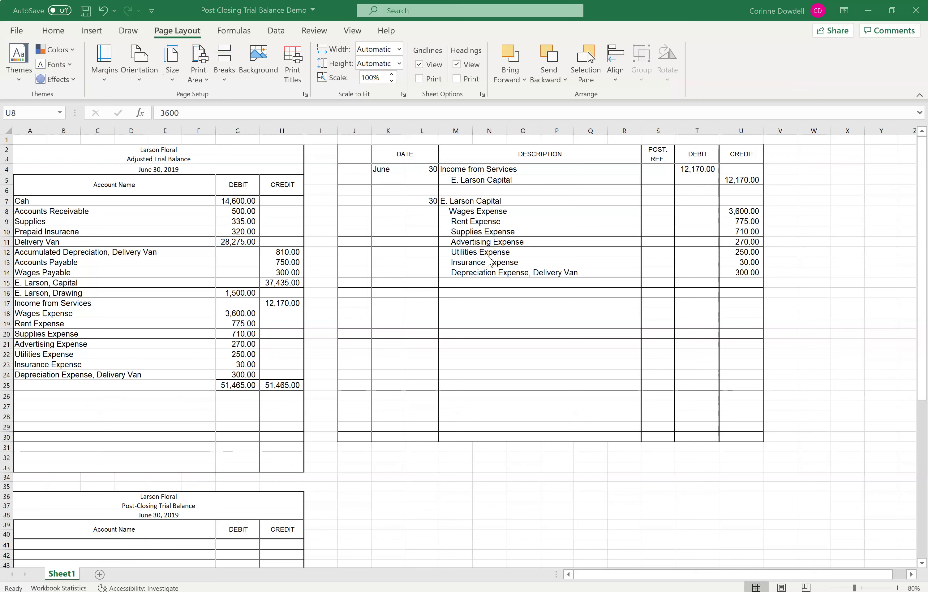
Set the Capital debit in T7 to an AutoSum of U8:U14, giving 5,935.00.
click(690, 200)
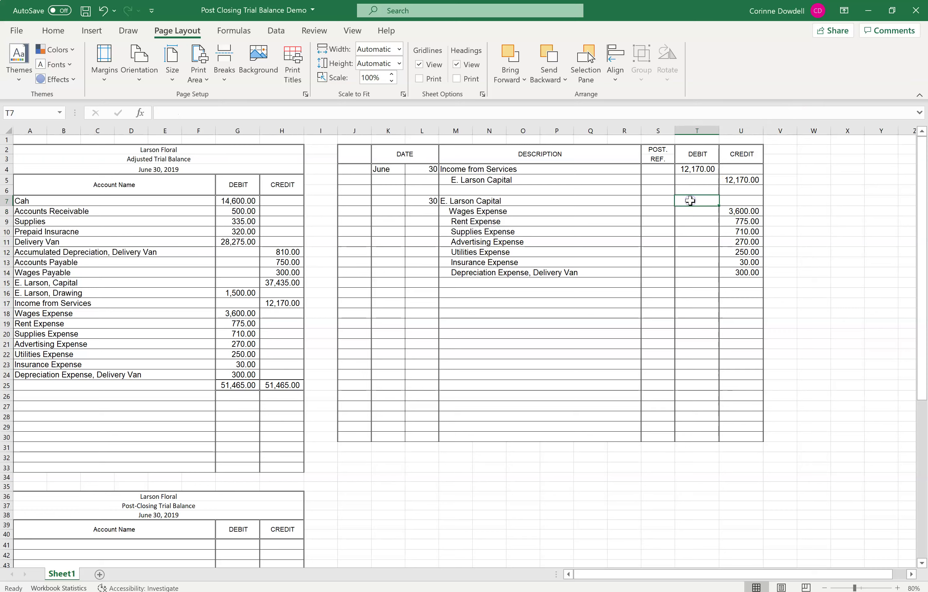
click(52, 31)
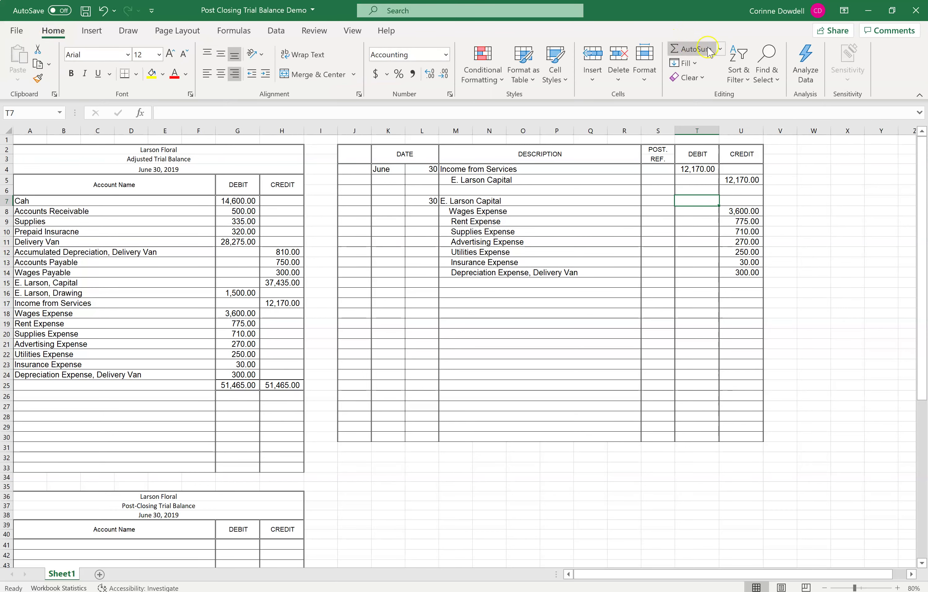
click(695, 49)
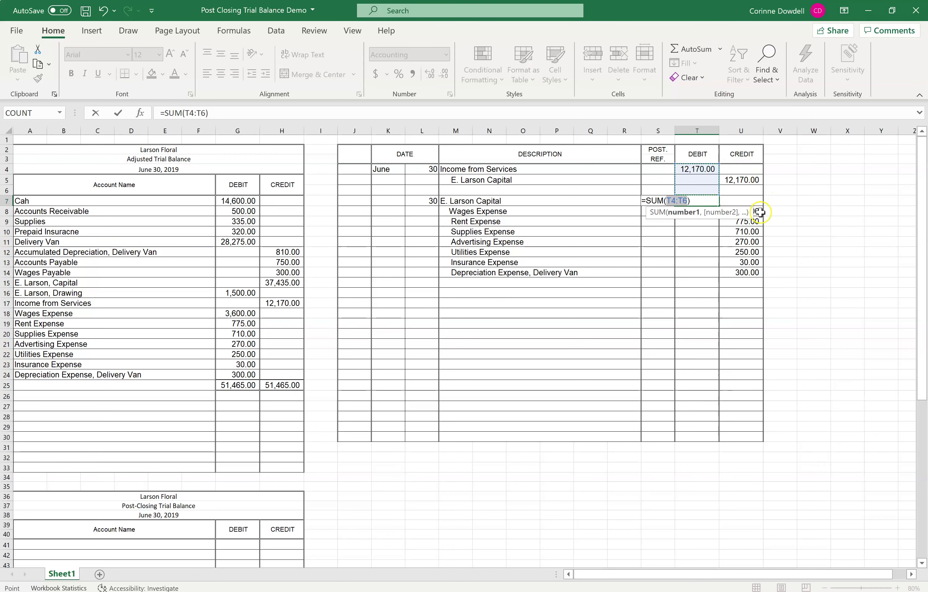
drag(758, 212, 756, 268)
key(Return)
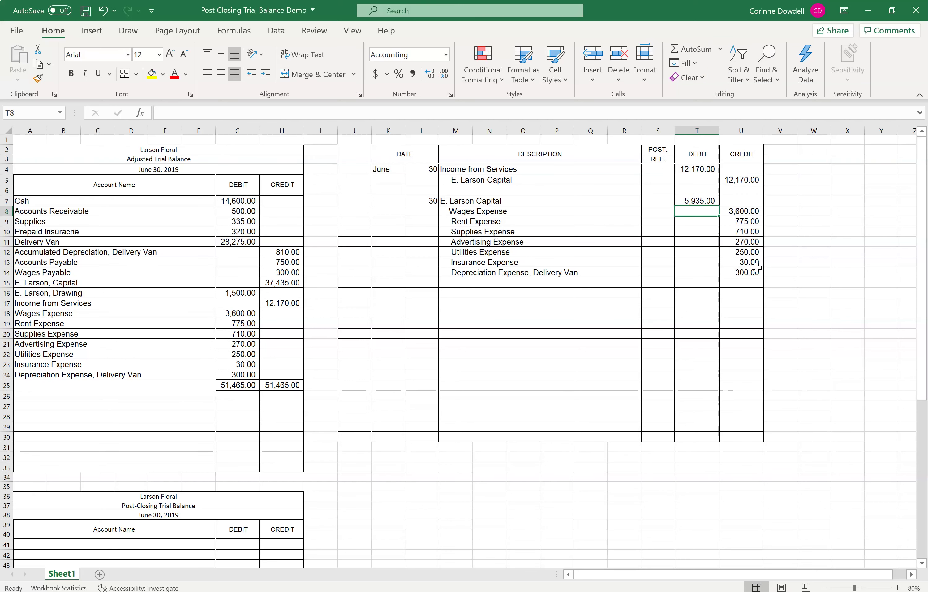
Date the third entry the 30th with E. Larson Capital and E. Larson Drawing lines.
click(424, 294)
text(30)
key(Tab)
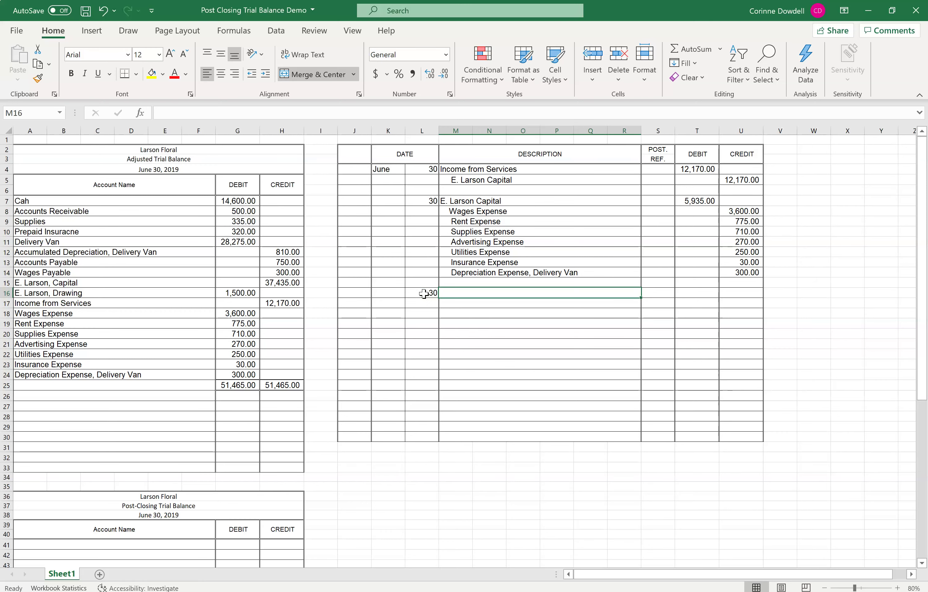
text(E. Larso)
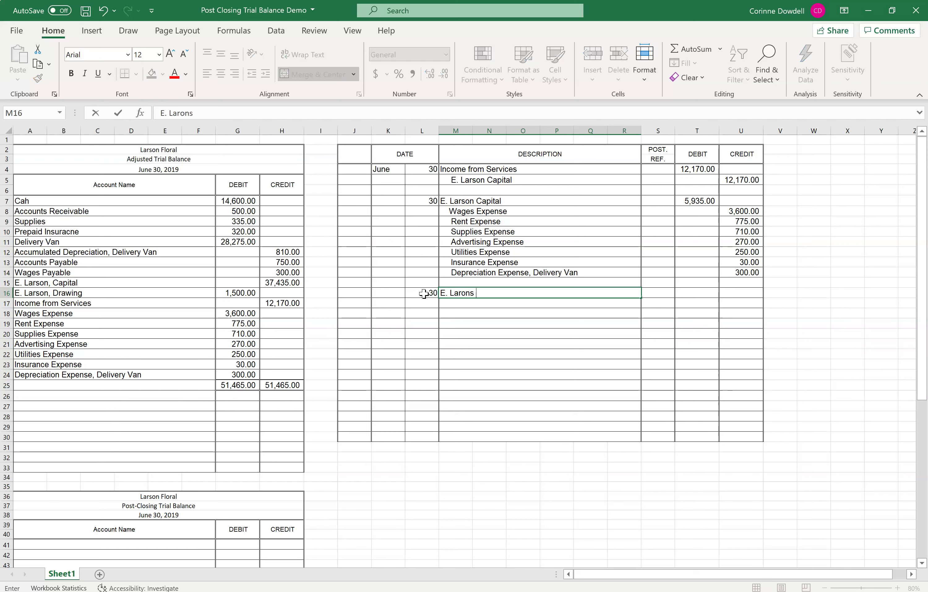
key(BackSpace)
key(BackSpace)
text(son Capital)
key(Return)
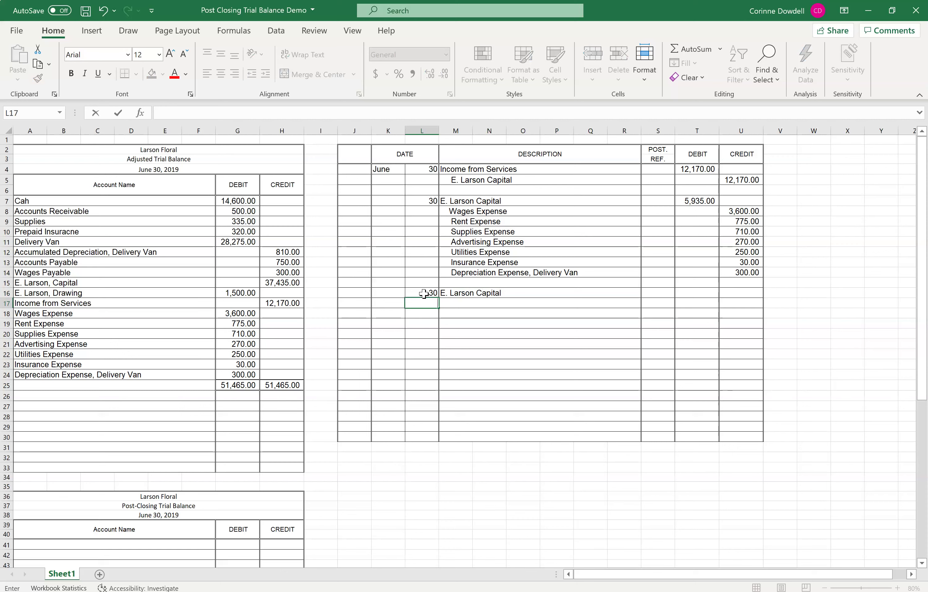
key(Tab)
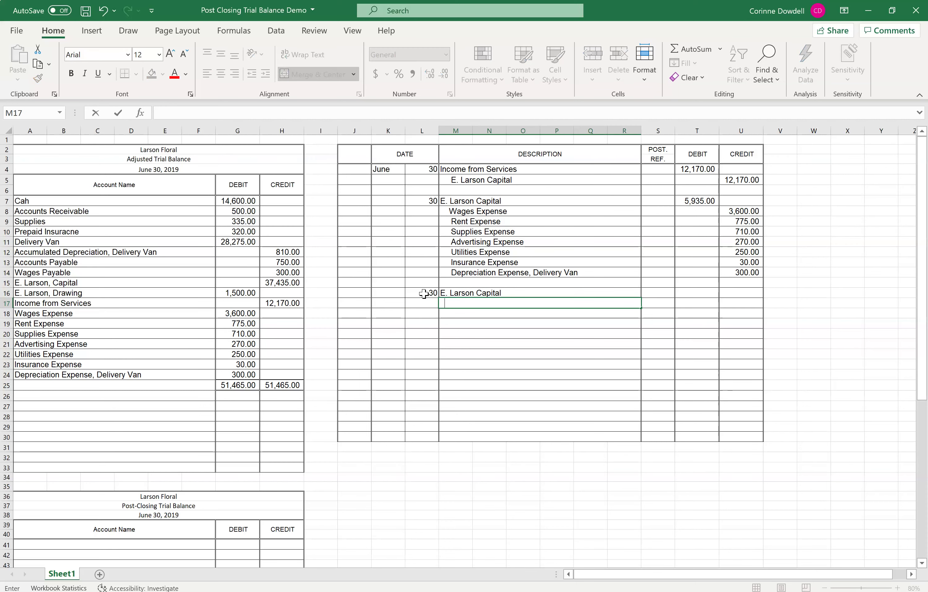
text(E. Larson Drawing)
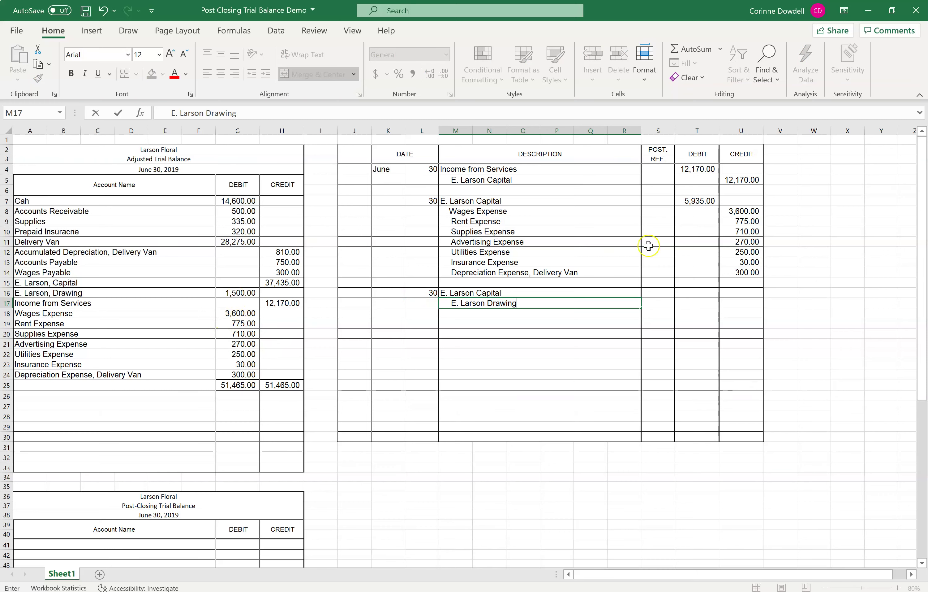
Enter 1,500.00 as the Capital debit and the Drawing credit.
click(697, 294)
text(1500)
key(Return)
key(Right)
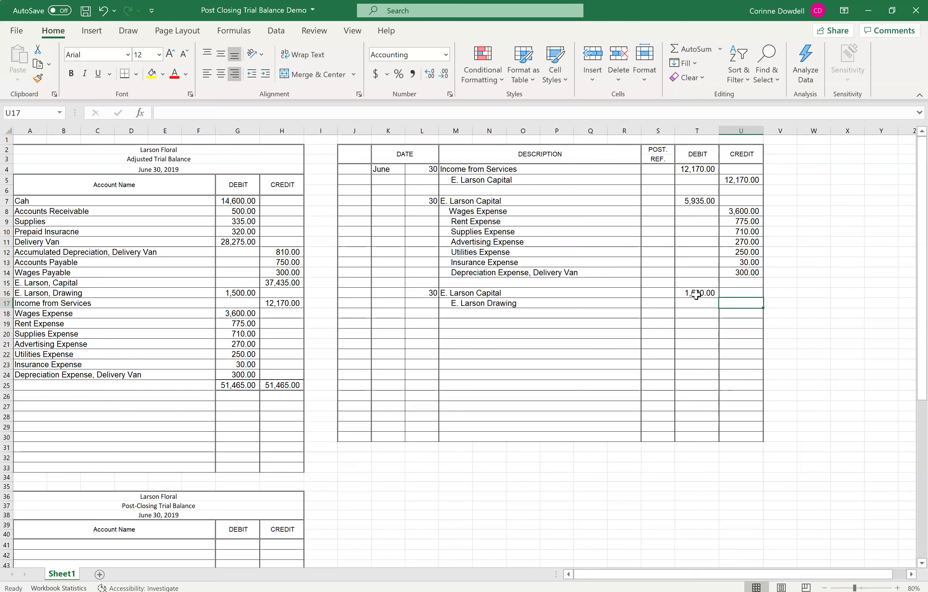
text(1500)
key(Return)
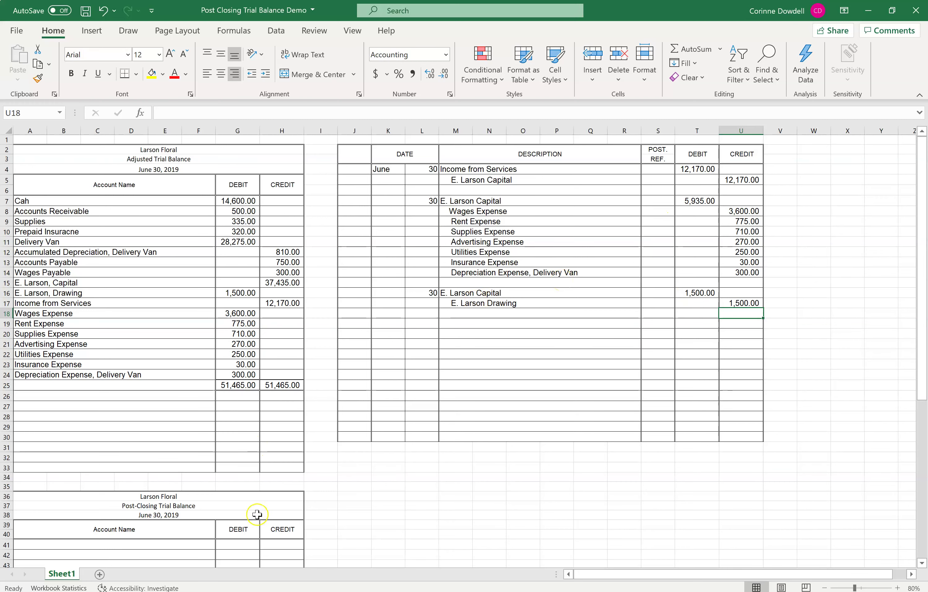
Start the post-closing trial balance with Cash, debit 14,600.00.
scroll(257, 514, down, 3)
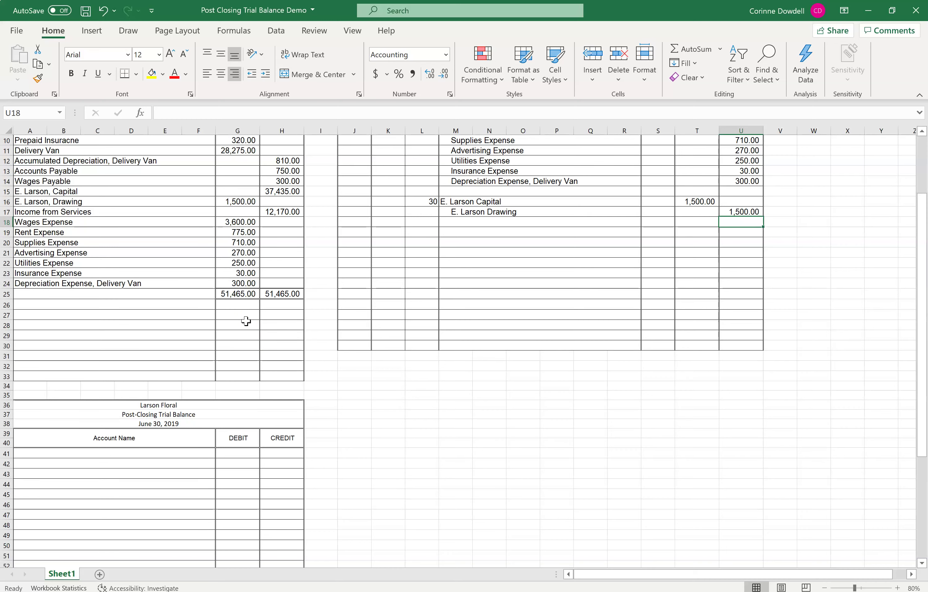
scroll(246, 321, up, 3)
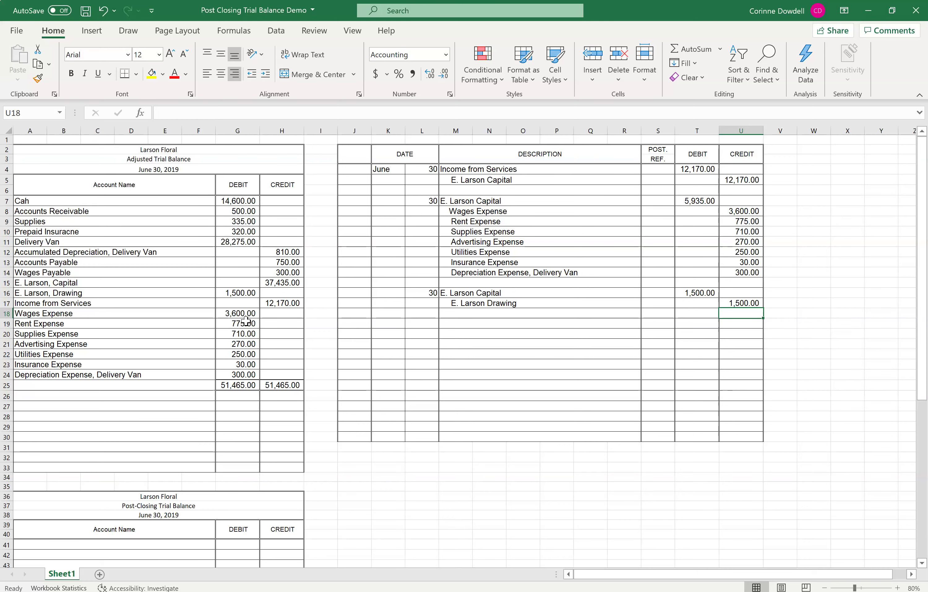
scroll(246, 321, down, 2)
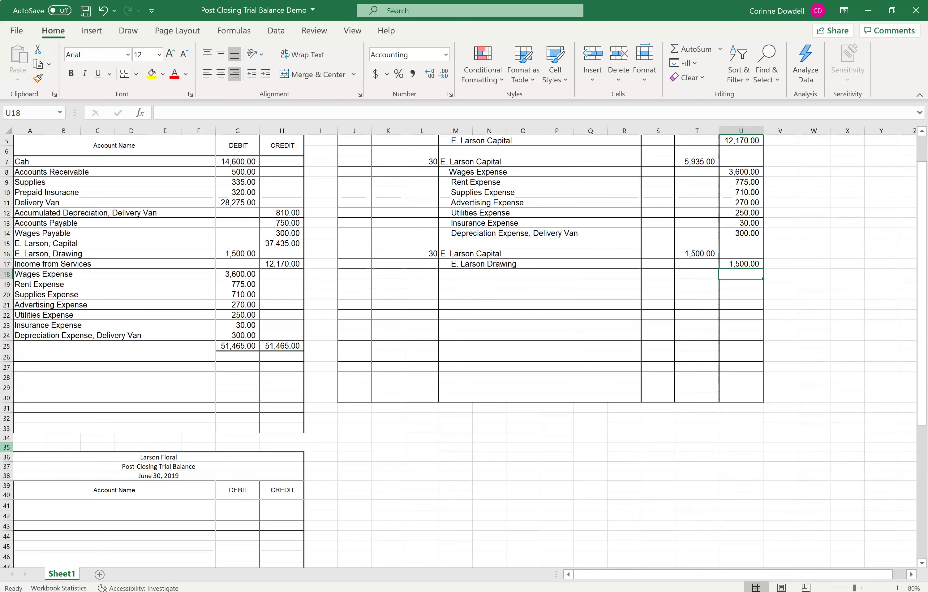
click(34, 504)
text(Cash)
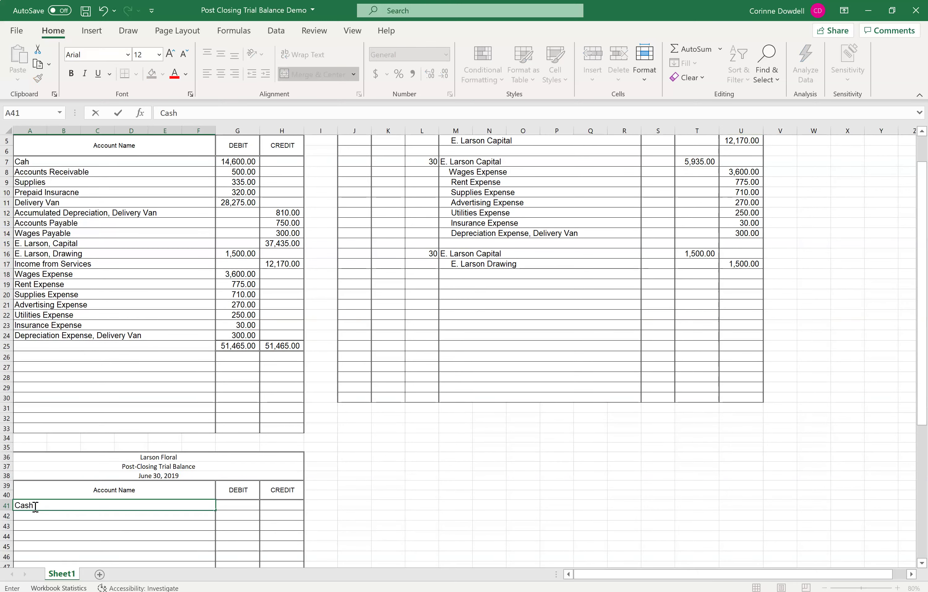
key(Tab)
text(14,60)
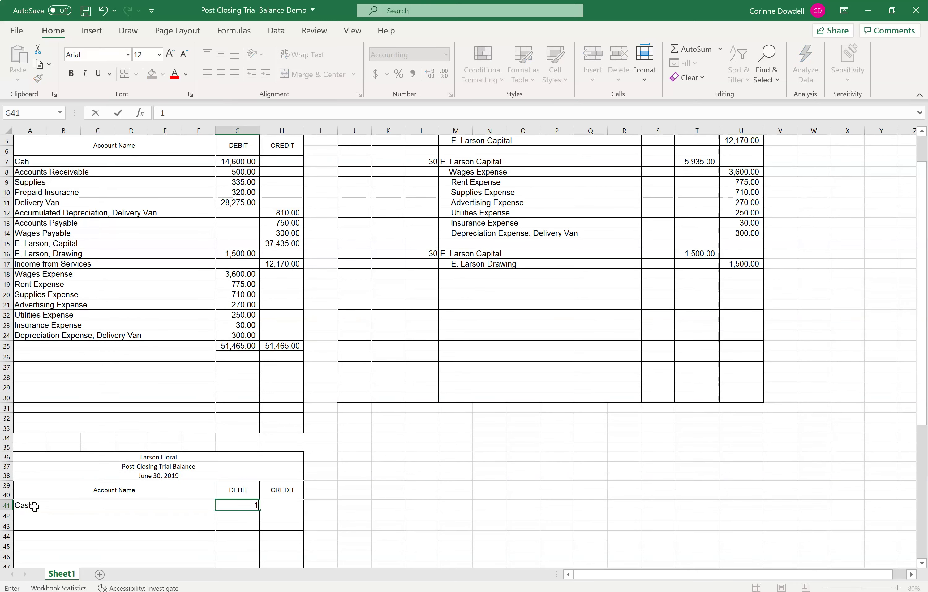
key(Return)
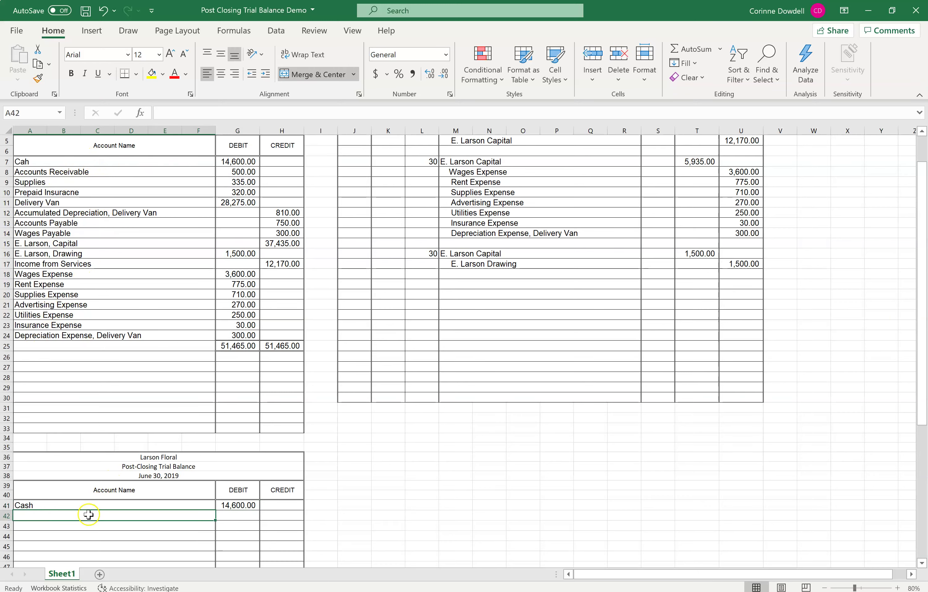
Add Accounts Receivable and begin entering its 500 debit balance.
text(Accounts RECE)
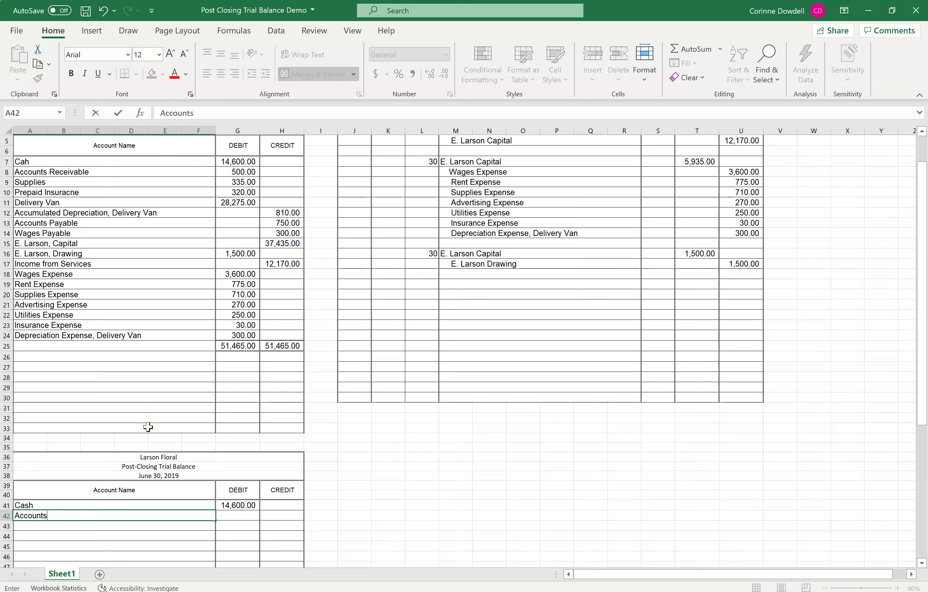
key(BackSpace)
key(BackSpace)
text(ceivable)
key(Tab)
text(50)
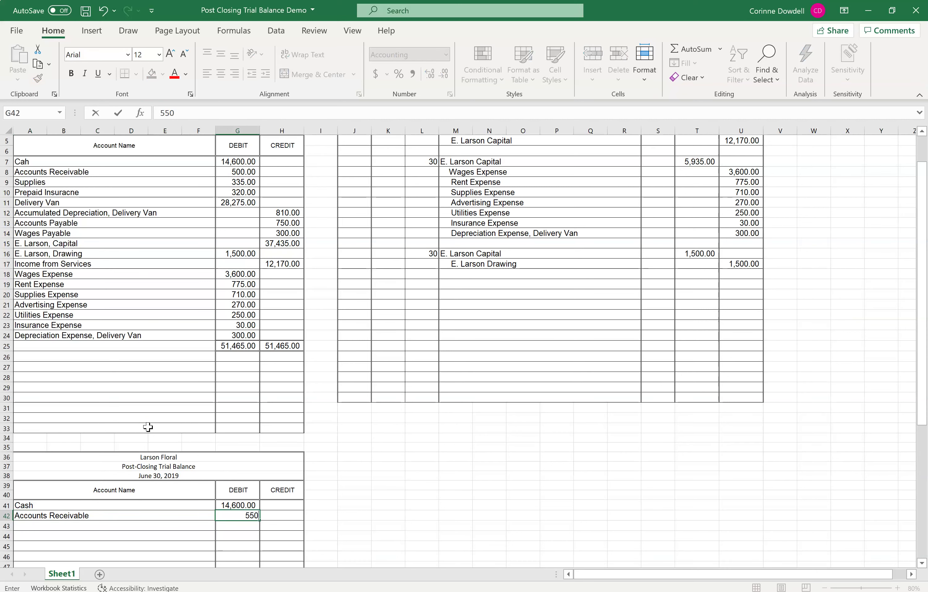
text(0)
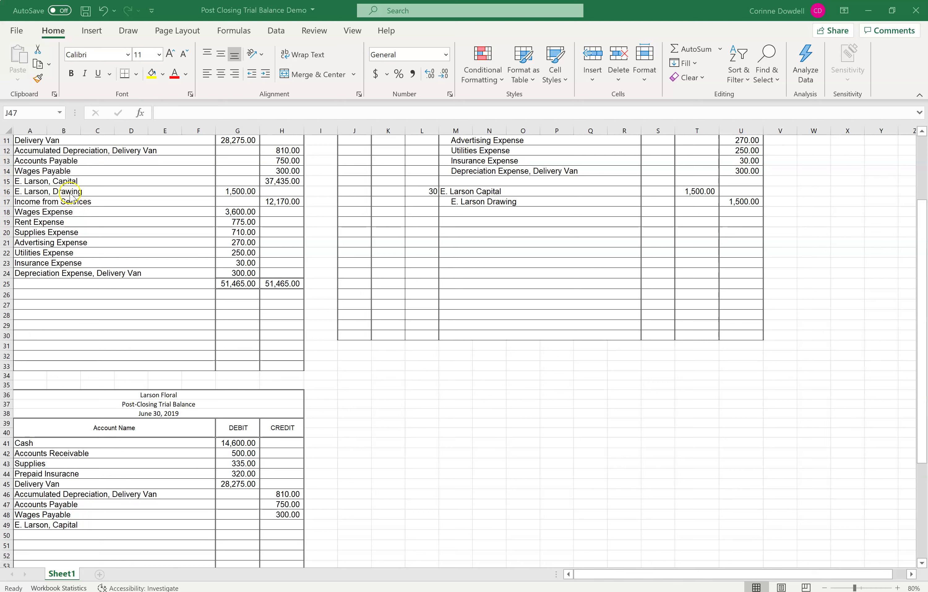
drag(69, 193, 75, 270)
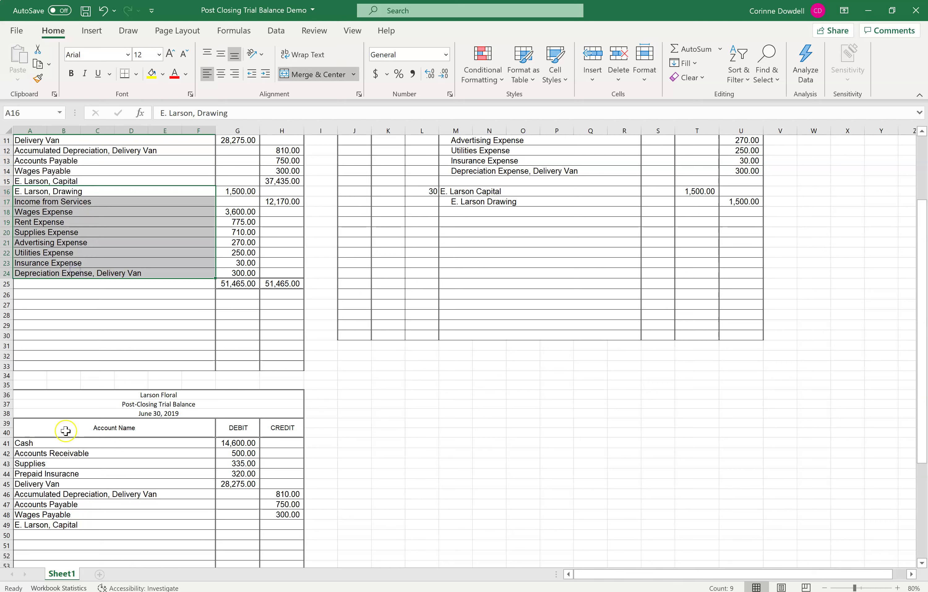
click(70, 525)
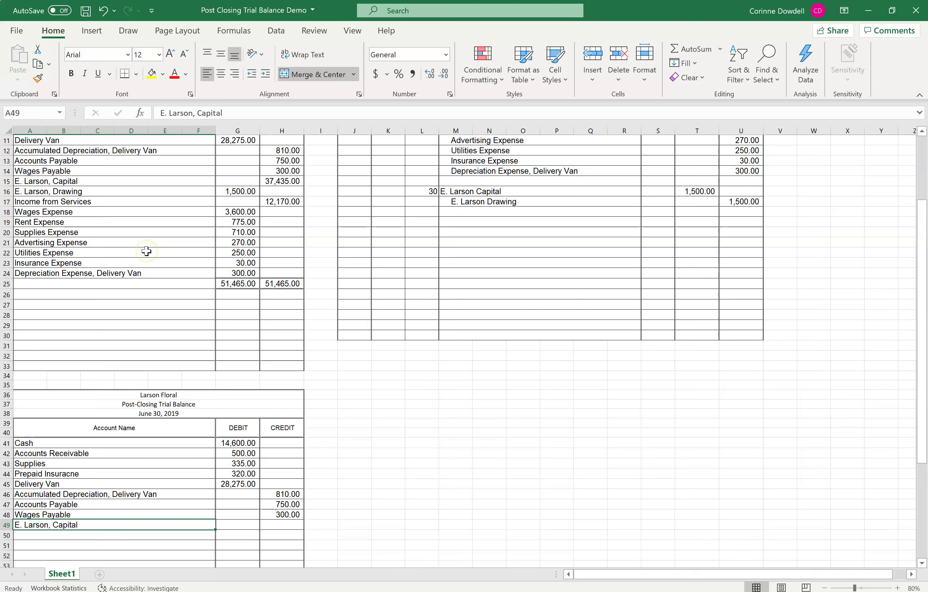
click(118, 534)
scroll(525, 239, up, 3)
scroll(525, 239, up, 1)
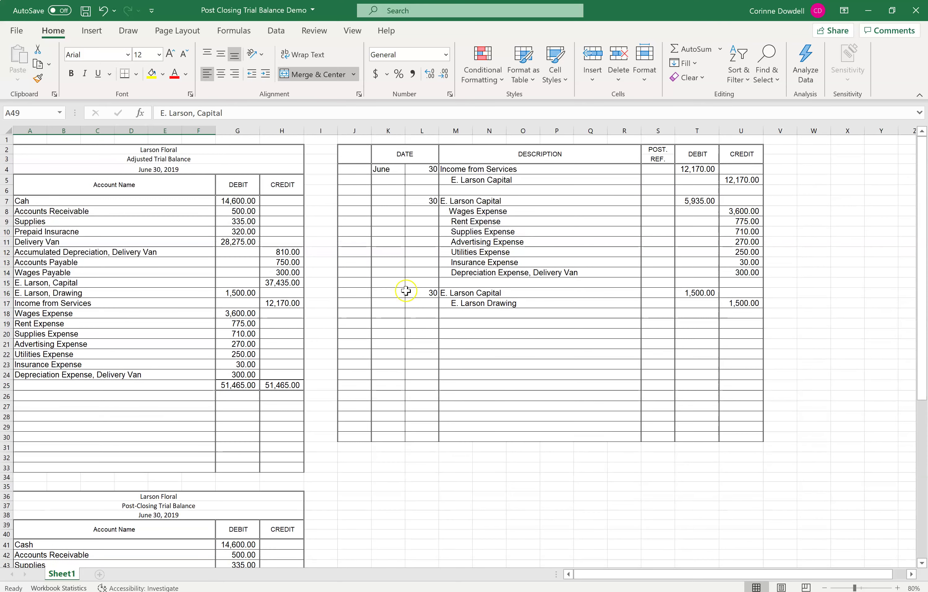
click(291, 280)
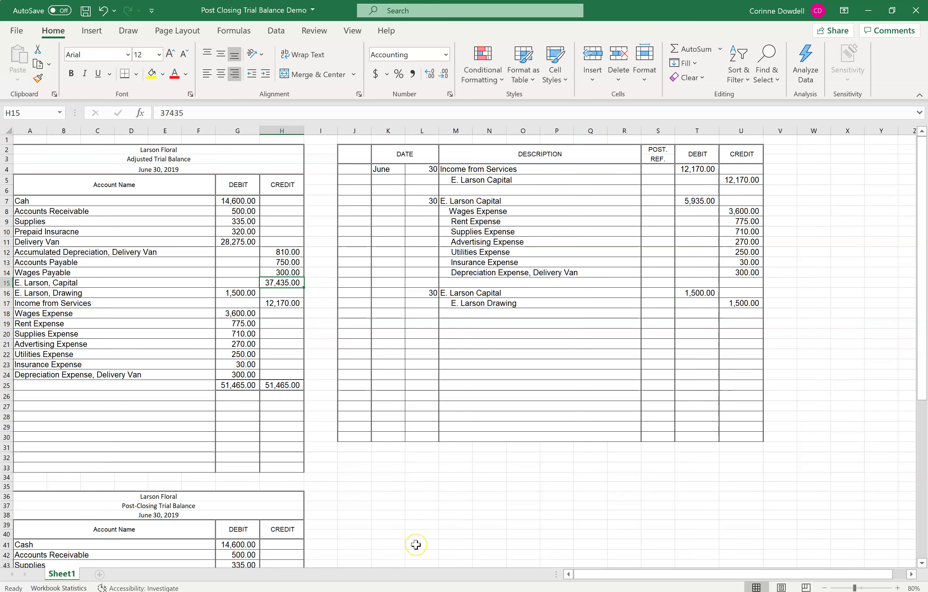
scroll(416, 544, down, 3)
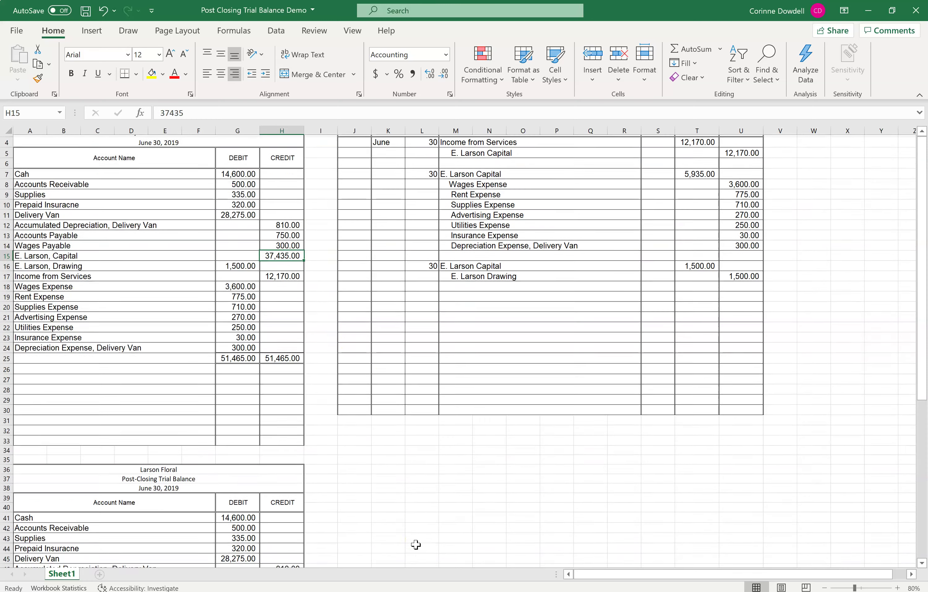
scroll(416, 544, up, 3)
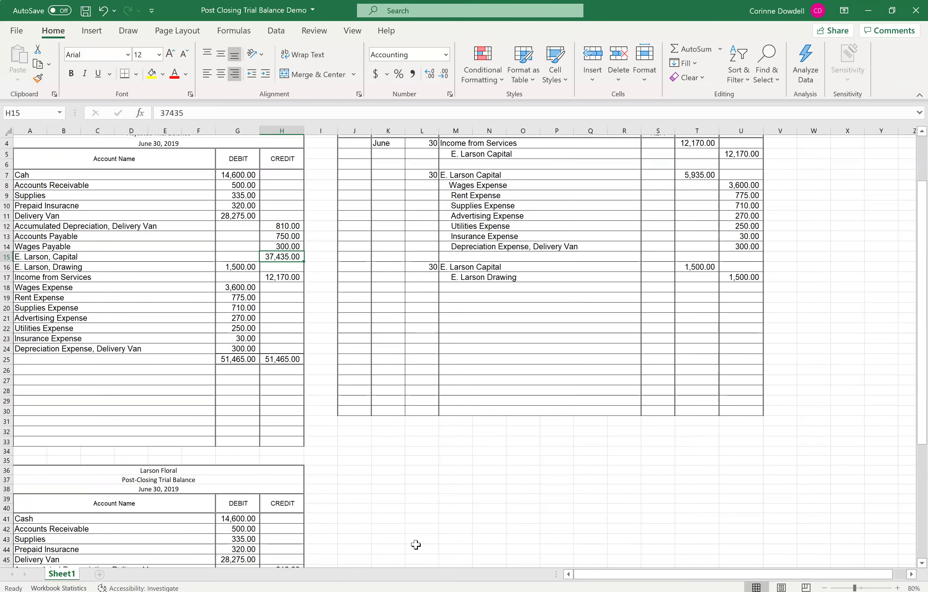
click(354, 486)
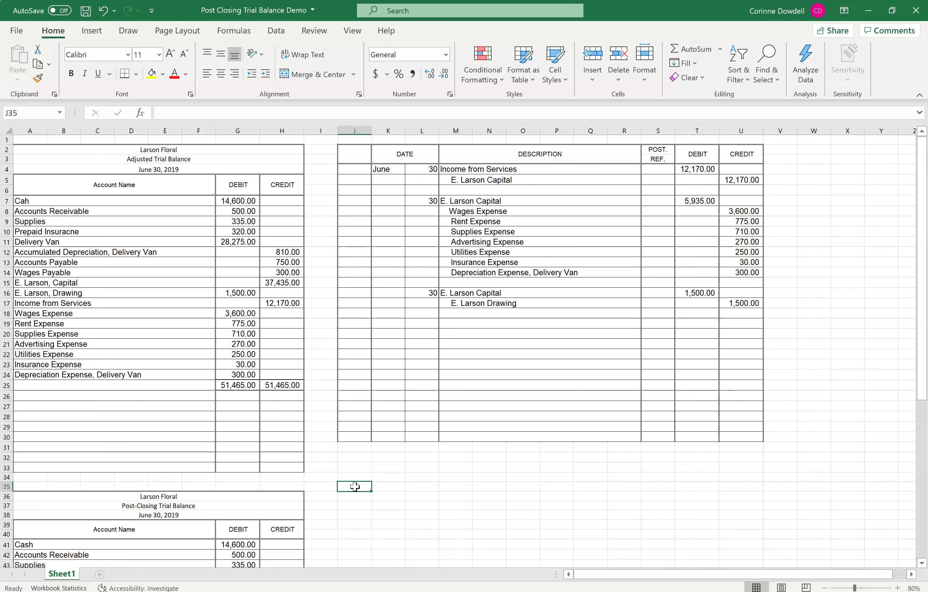
Enter =H15+U5-T7-T16 in J35 to compute the 42,170.00 ending capital.
text(=)
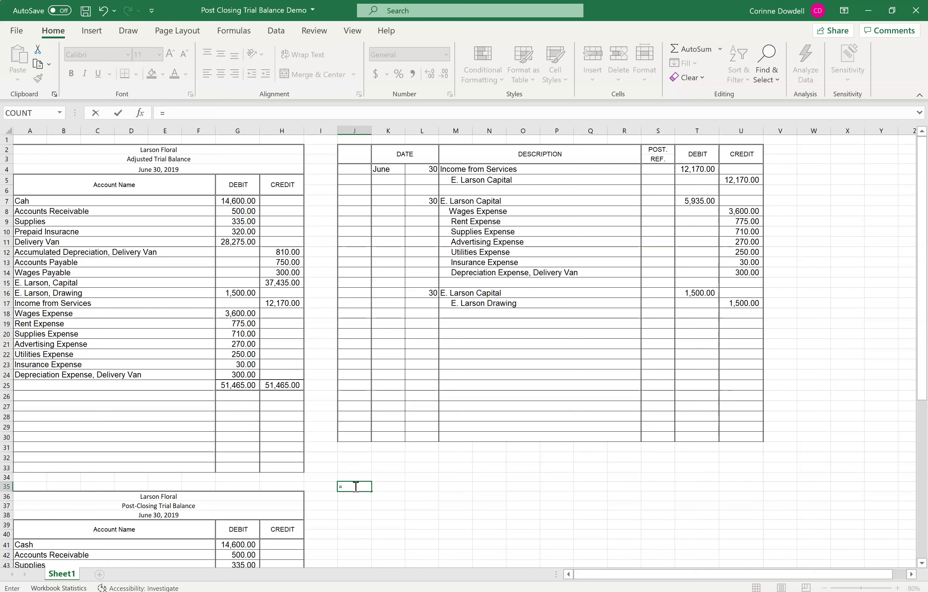
click(281, 283)
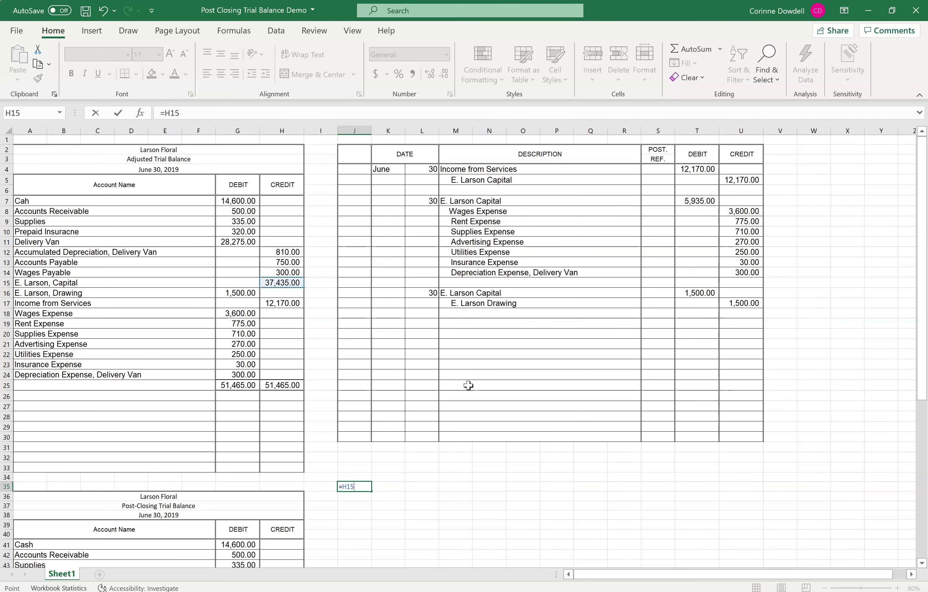
text(+)
click(741, 178)
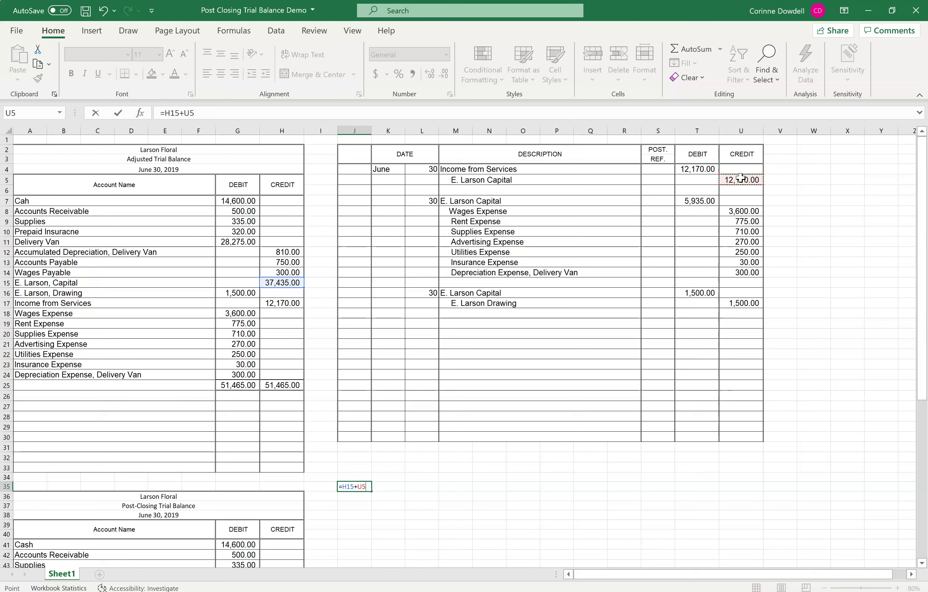
click(688, 201)
text(-)
click(690, 203)
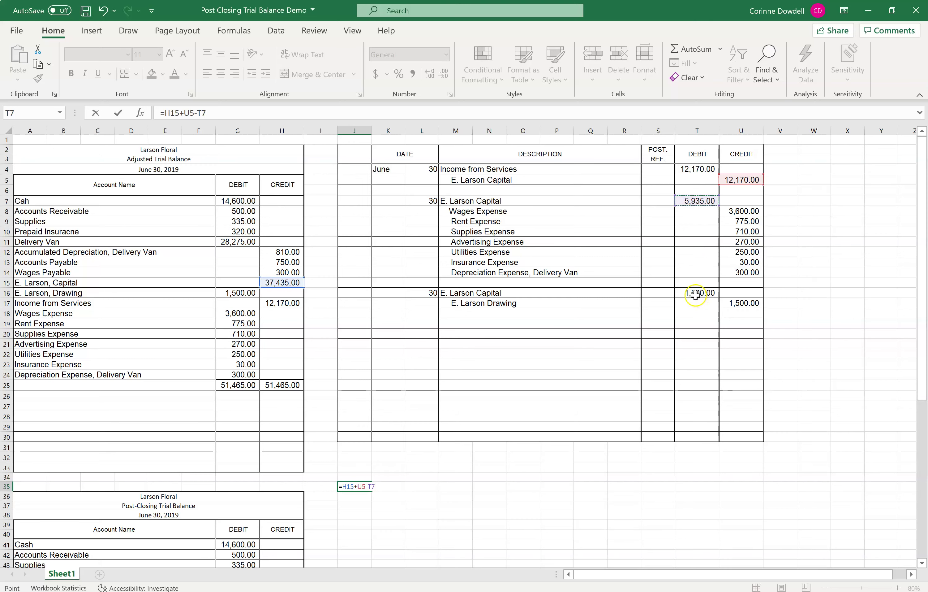
text(-)
click(695, 296)
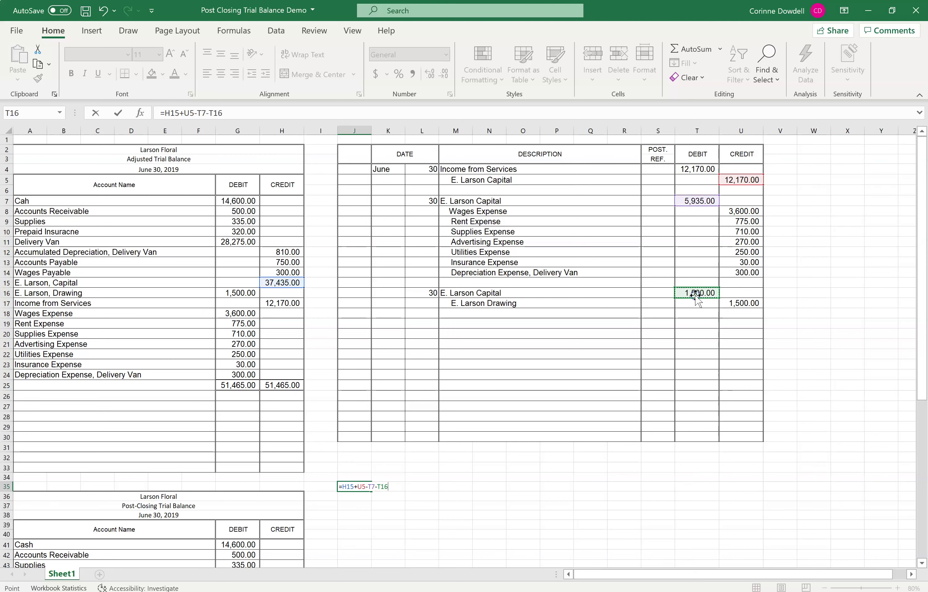
key(Return)
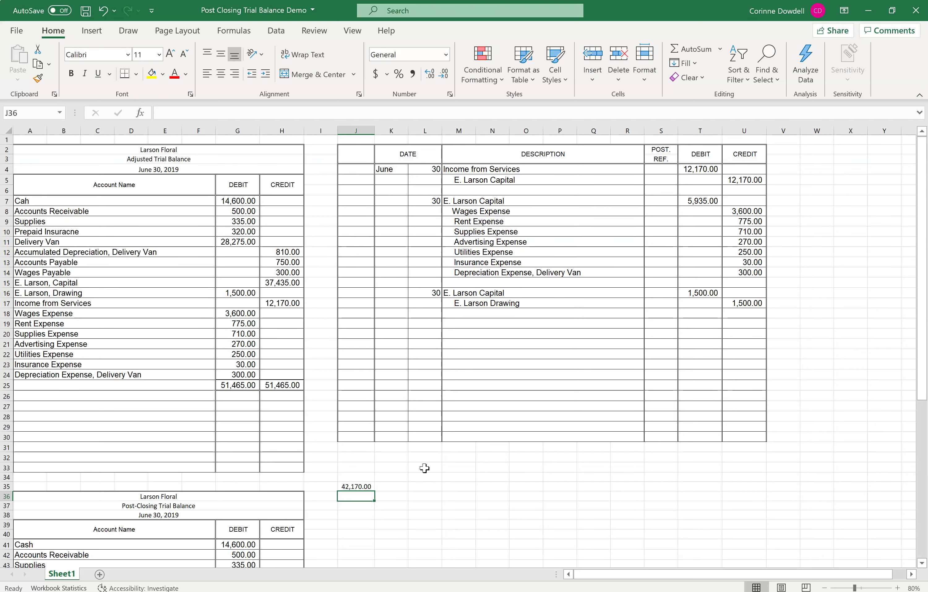
Enter 42,170.00 as the E. Larson, Capital credit in H49.
scroll(425, 468, down, 4)
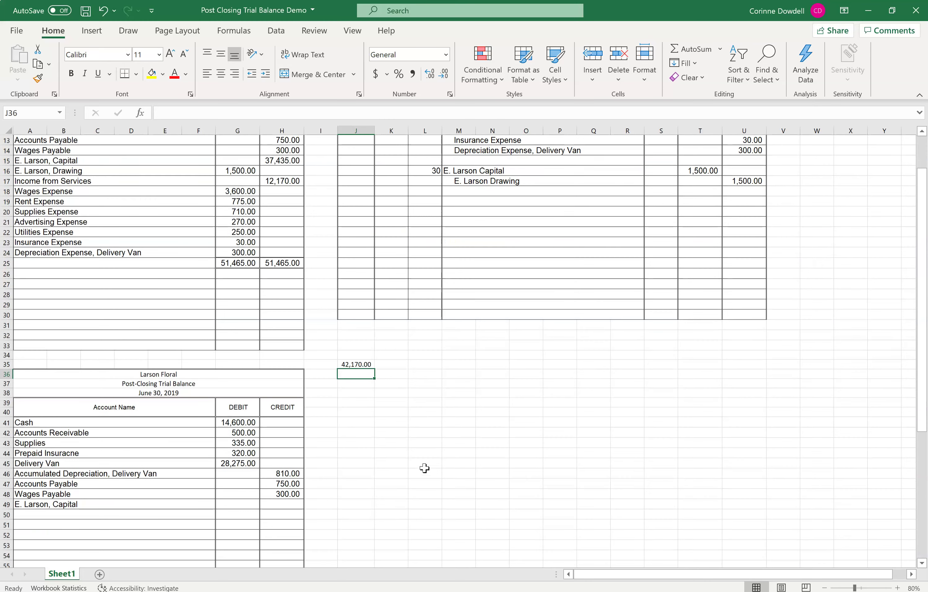
click(283, 502)
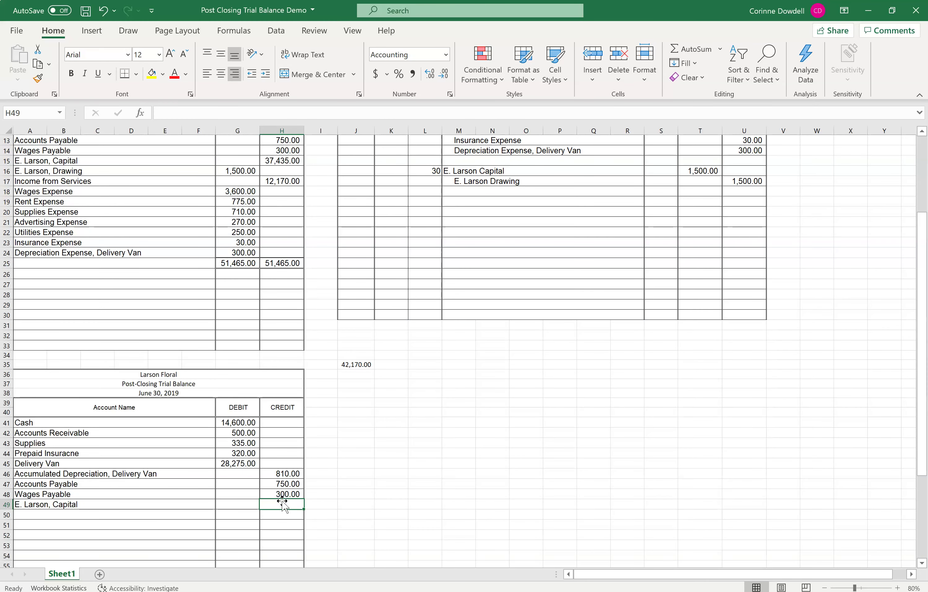
text(42,170)
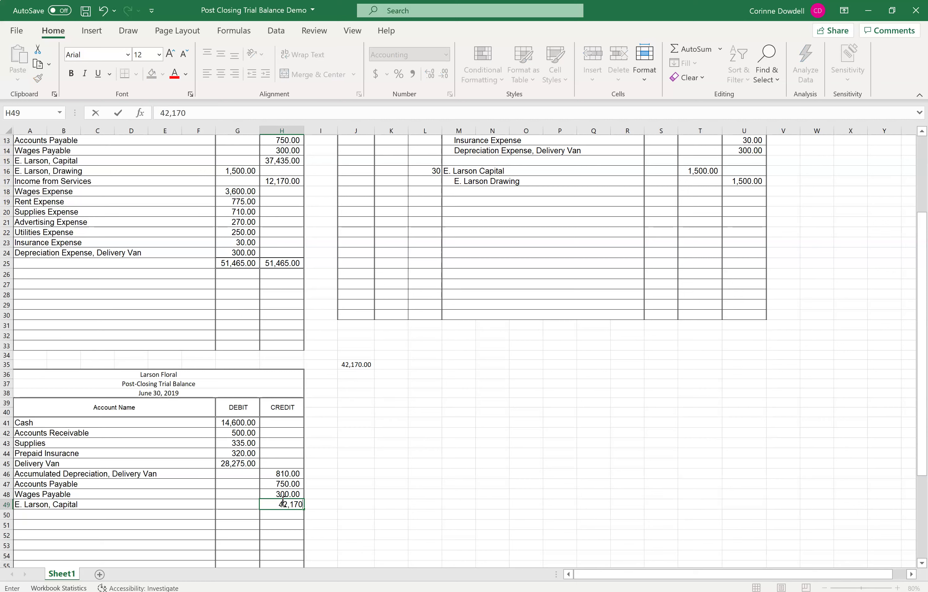
key(Return)
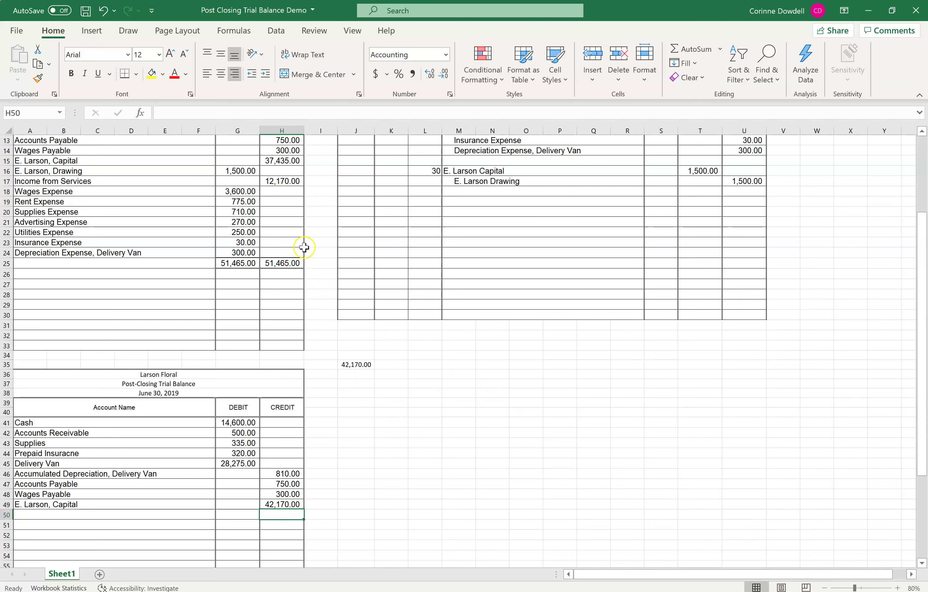
click(272, 162)
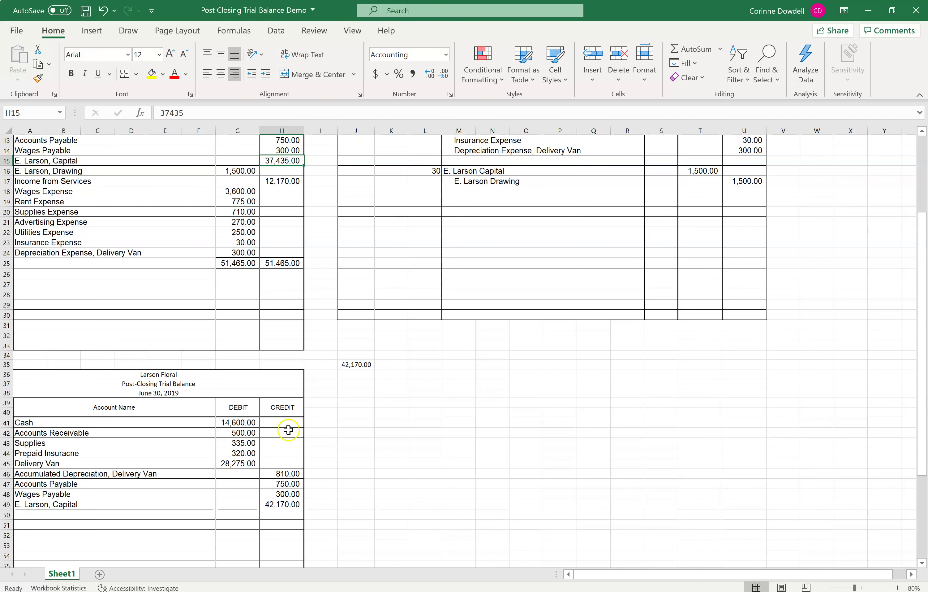
AutoSum the debit and credit columns in G51 and H51, both totaling 44,030.00.
scroll(277, 464, down, 2)
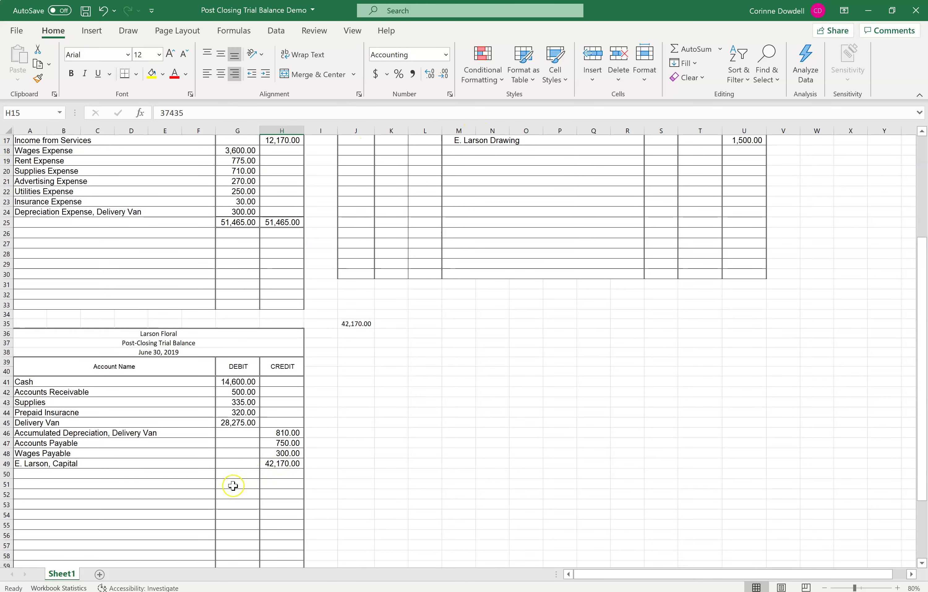
click(234, 485)
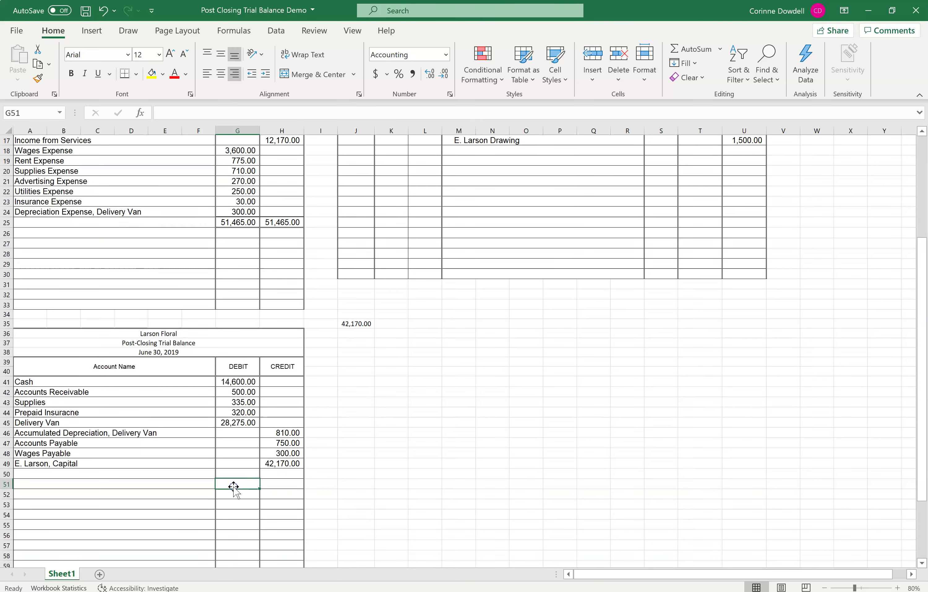
click(692, 50)
key(Return)
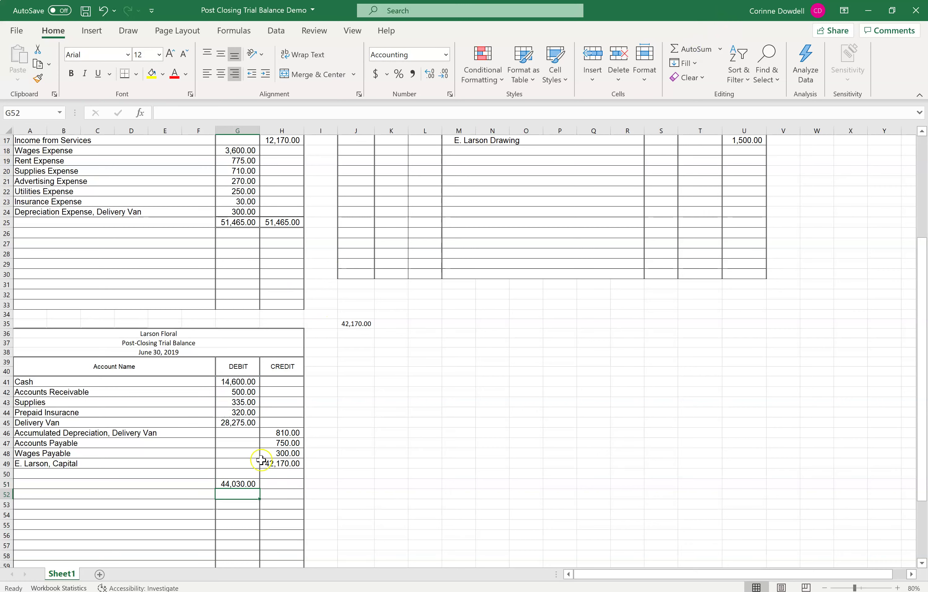
click(277, 483)
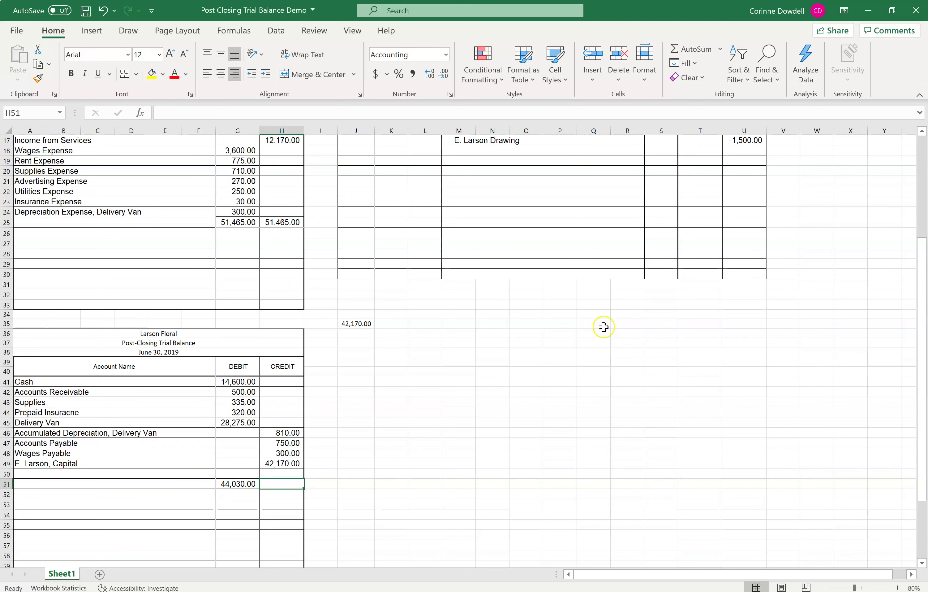
click(690, 54)
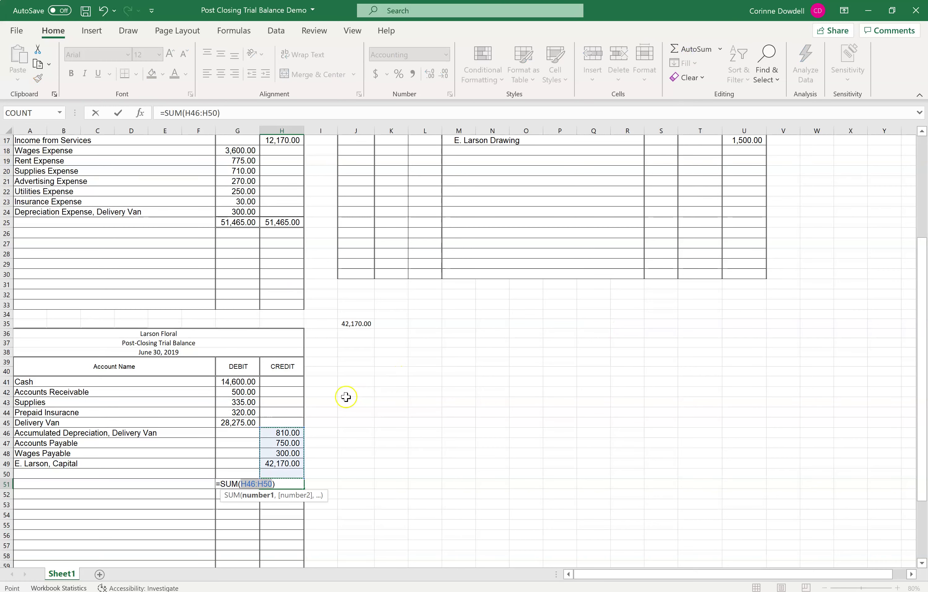
key(Return)
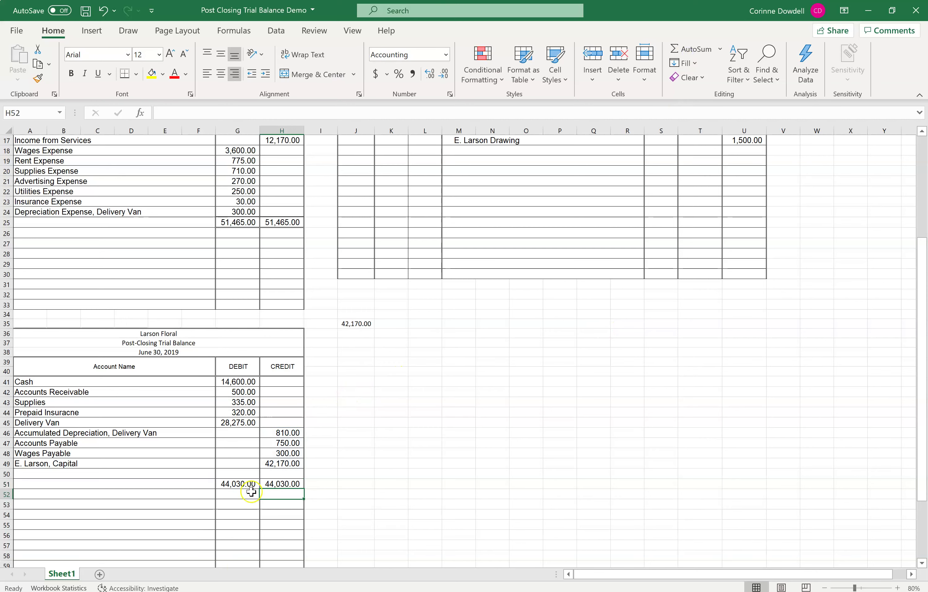